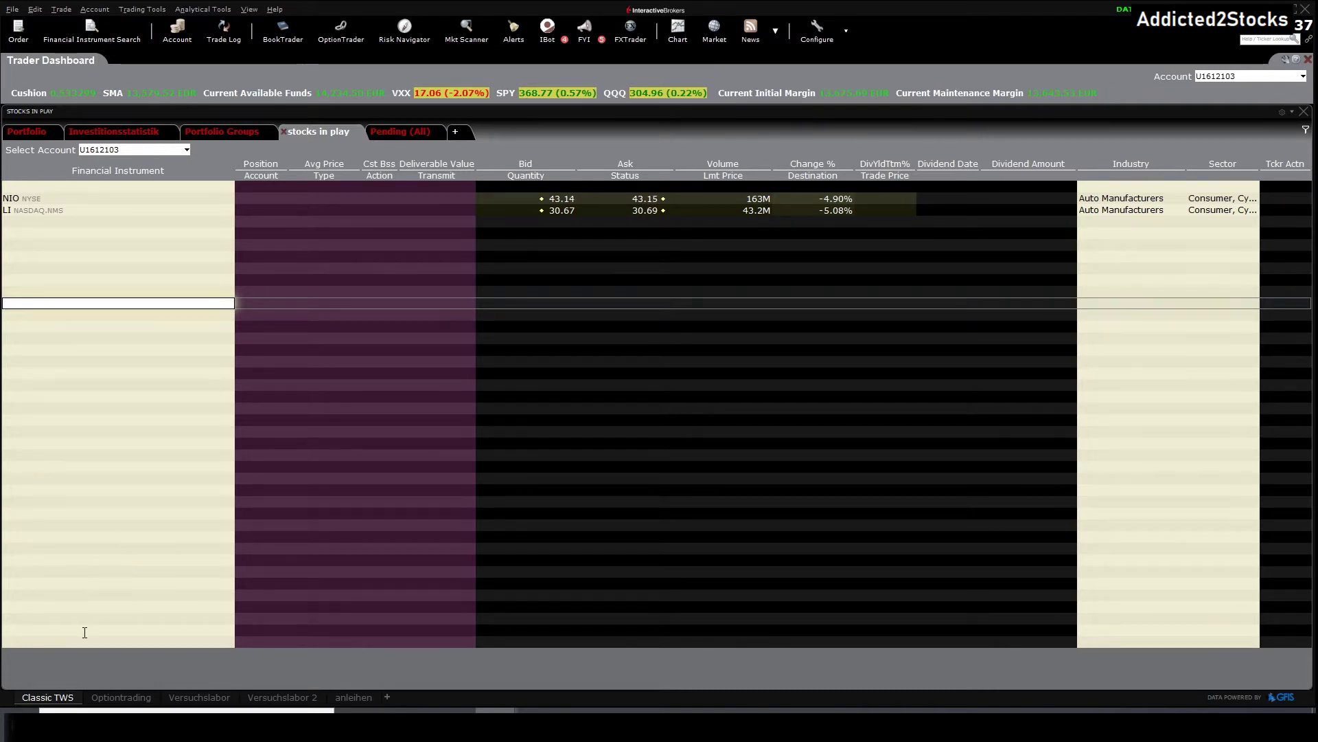
Step: Select an empty row in the 'stocks in play' watchlist on the Trader Dashboard
click(405, 383)
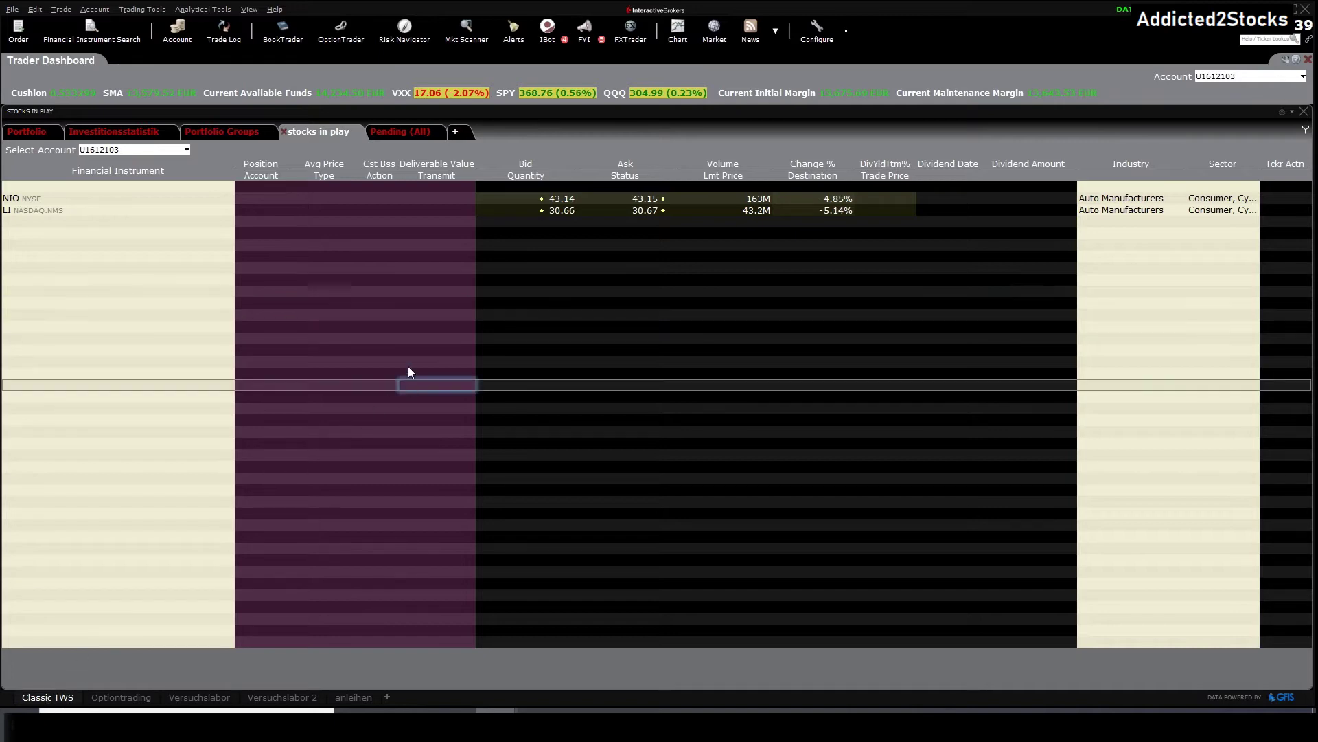
click(261, 315)
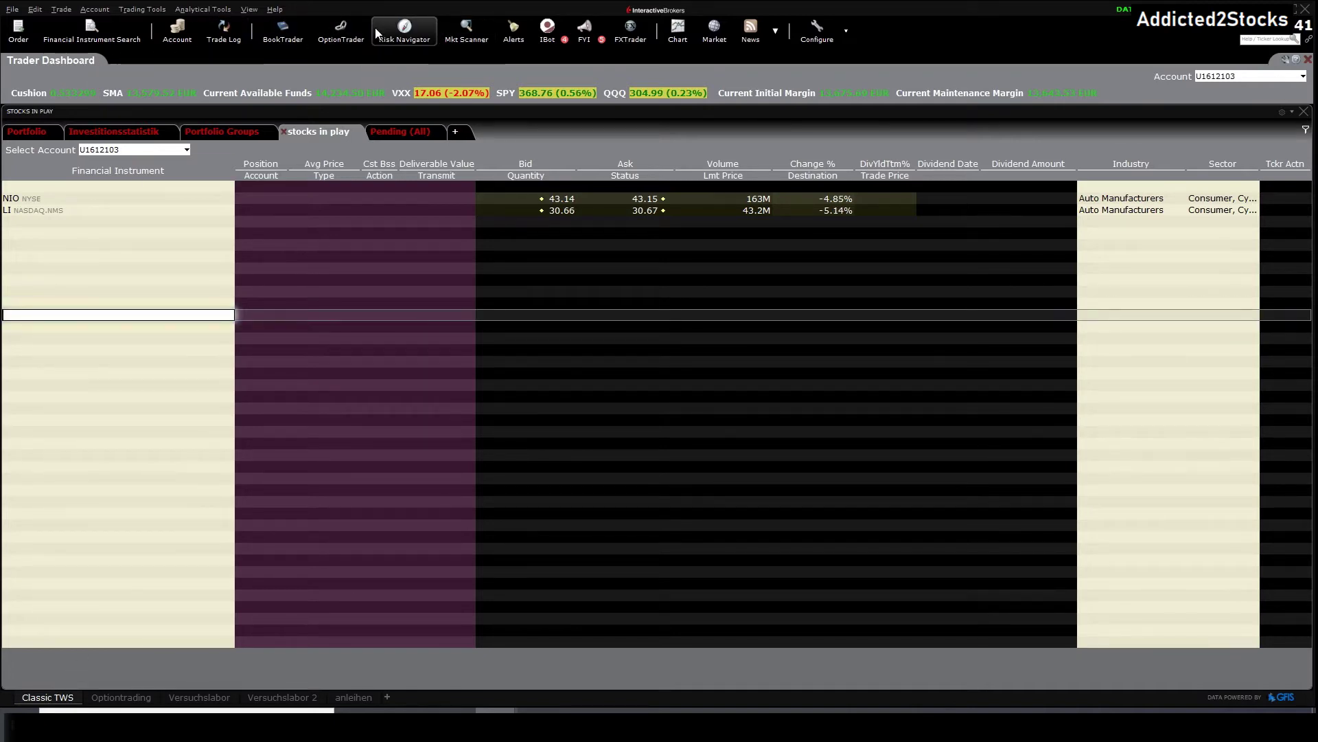
Step: Open OptionTrader for TWTR and view the Dec 31 '20 option chain
click(346, 40)
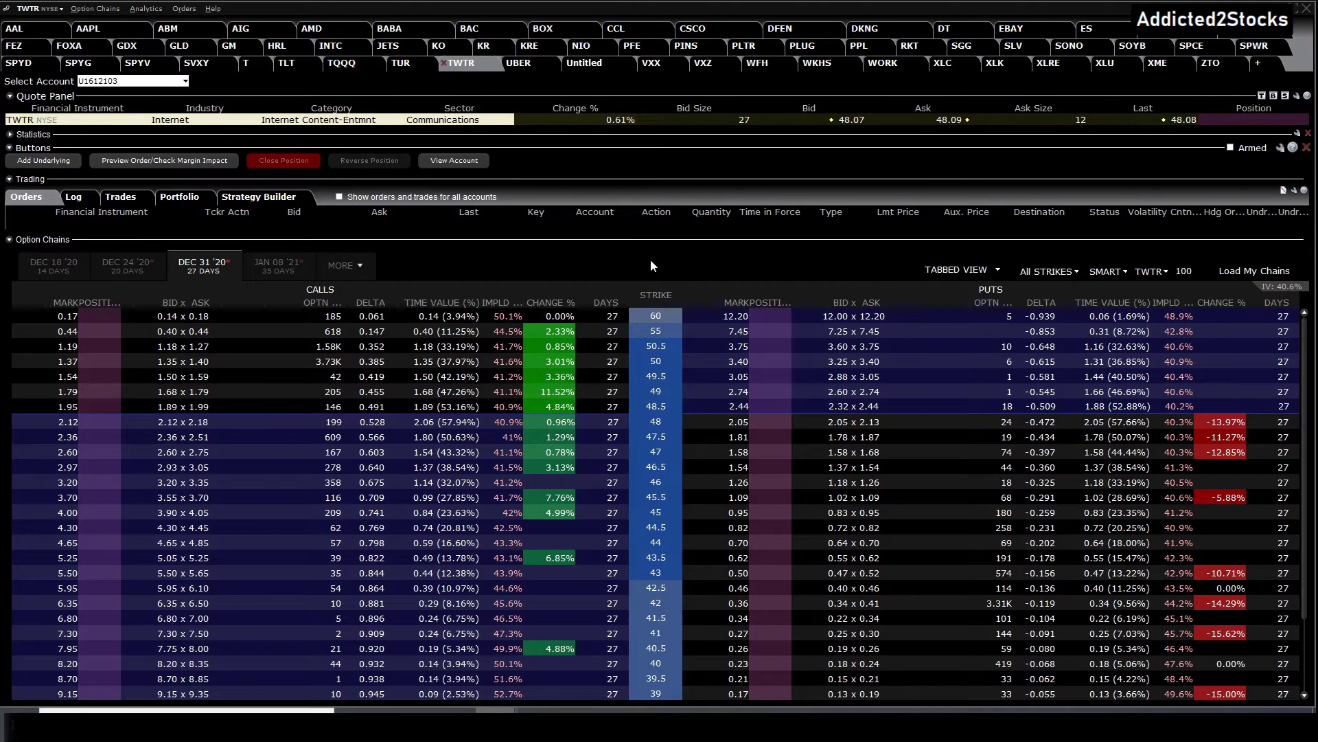
mouse_move(987, 293)
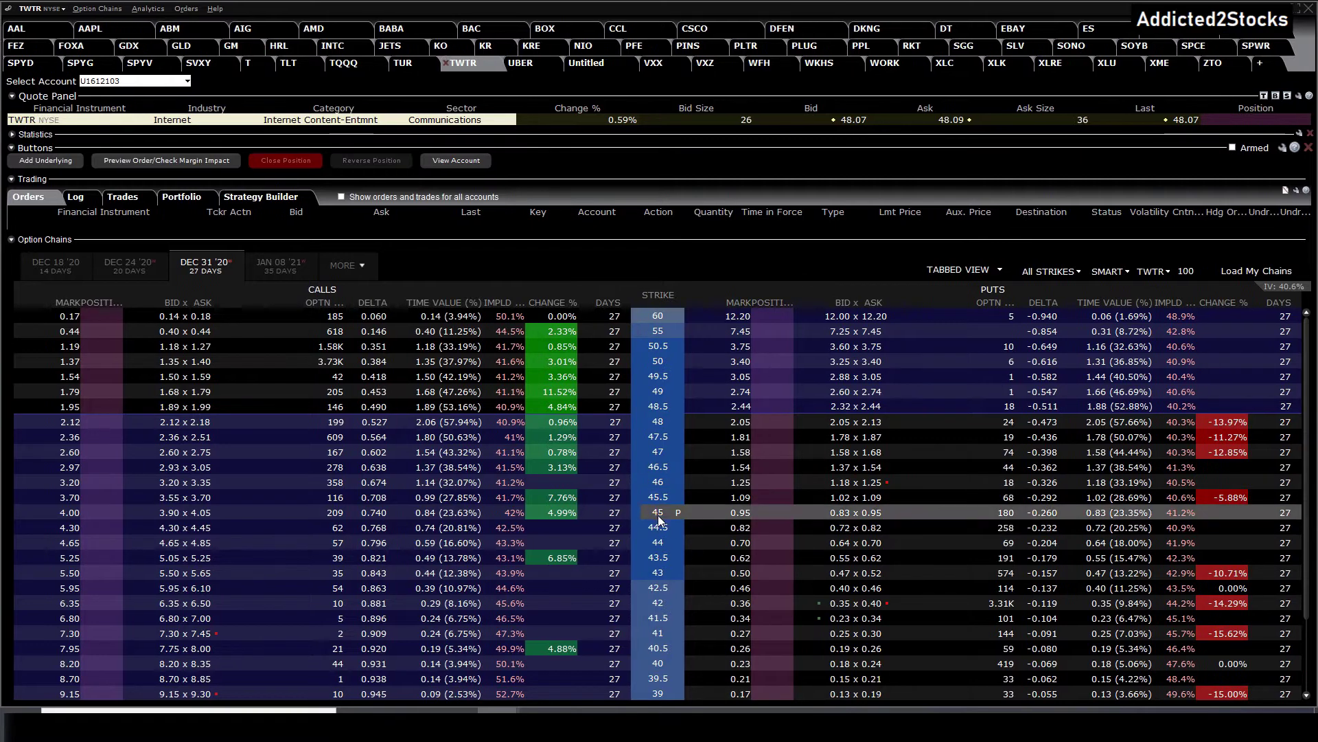
mouse_move(657, 520)
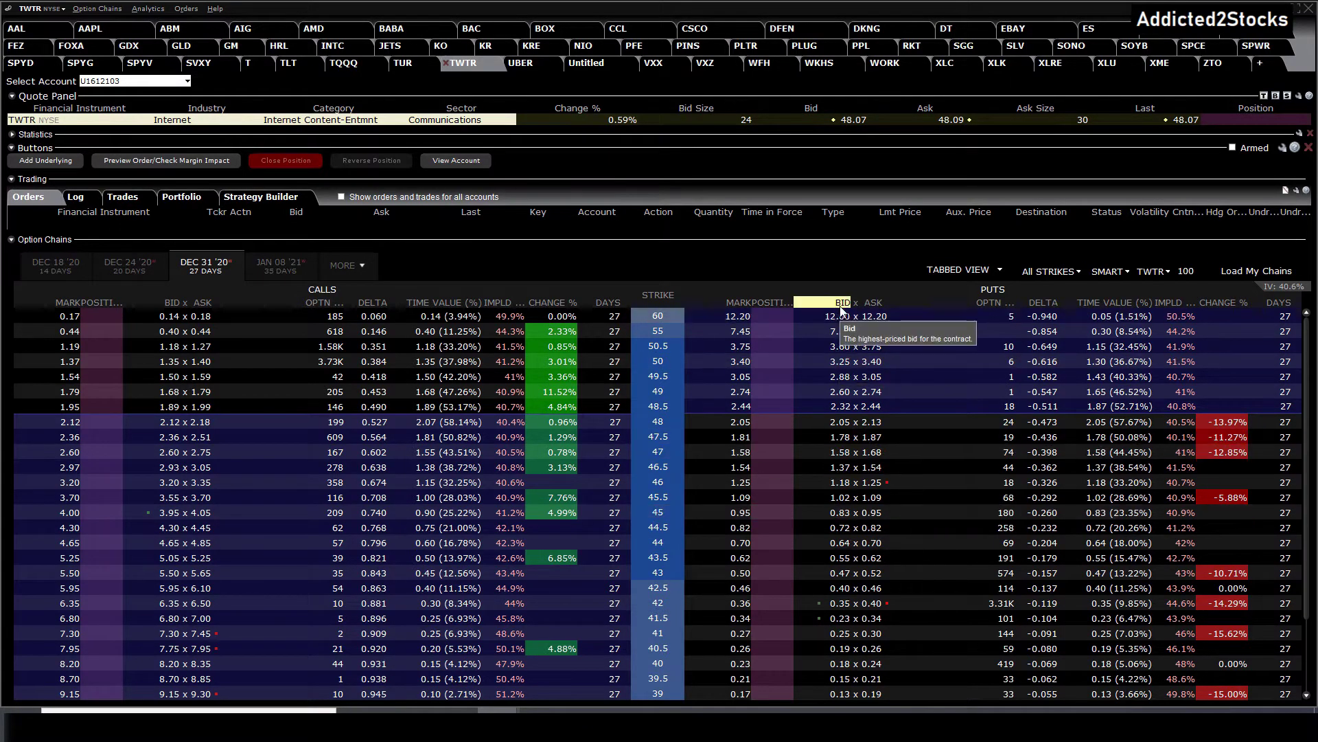
click(841, 515)
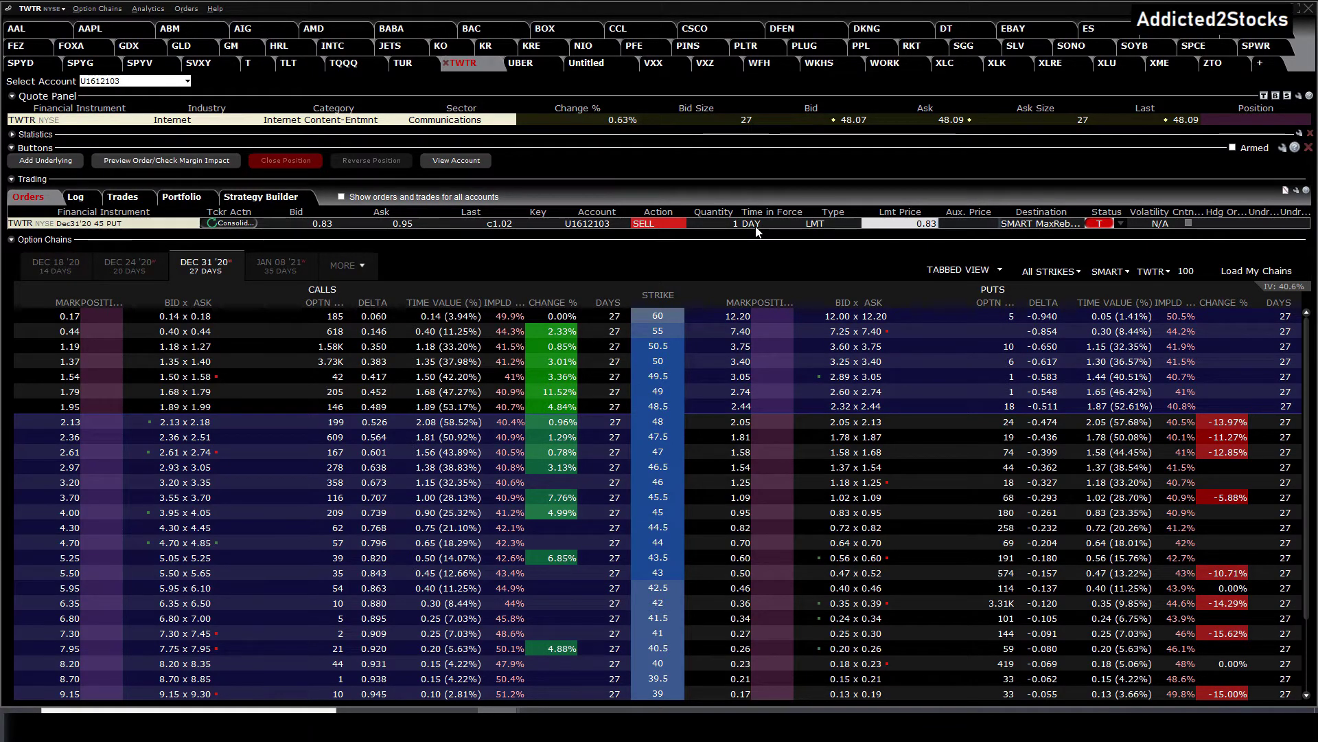
click(757, 231)
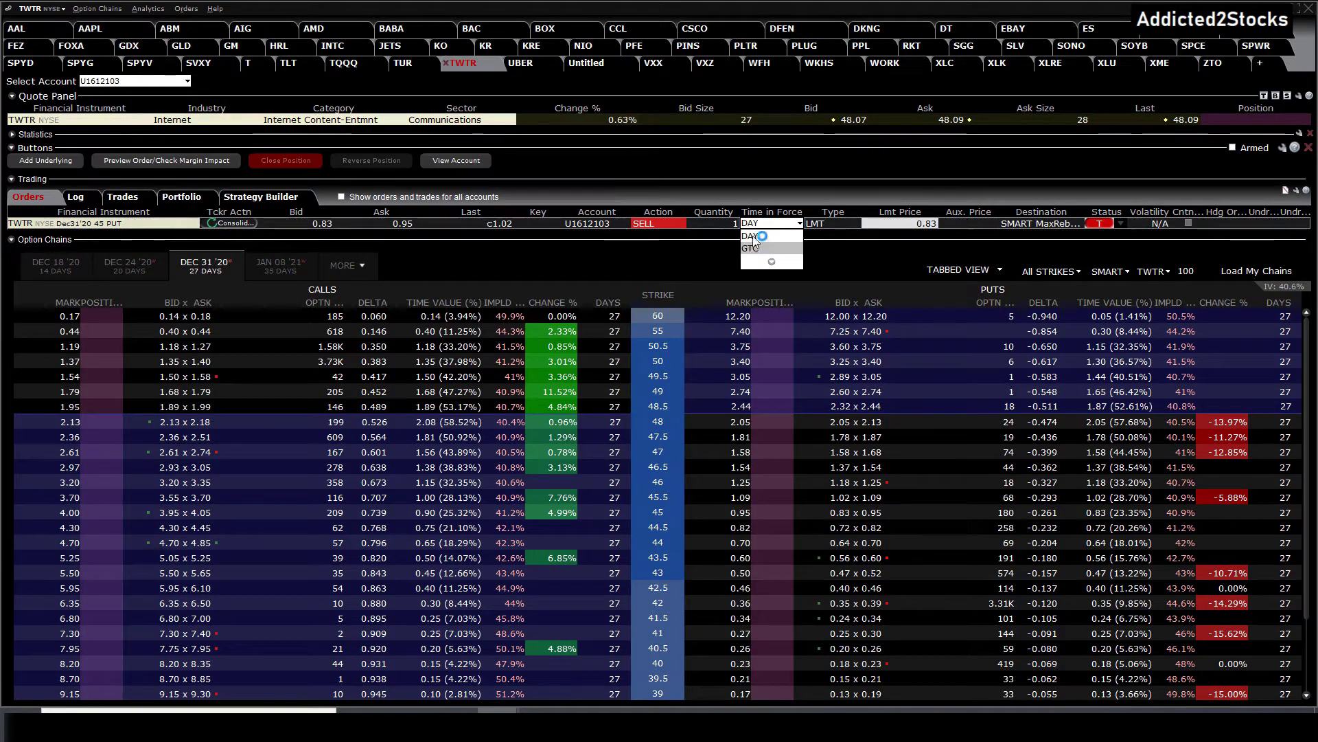
click(765, 199)
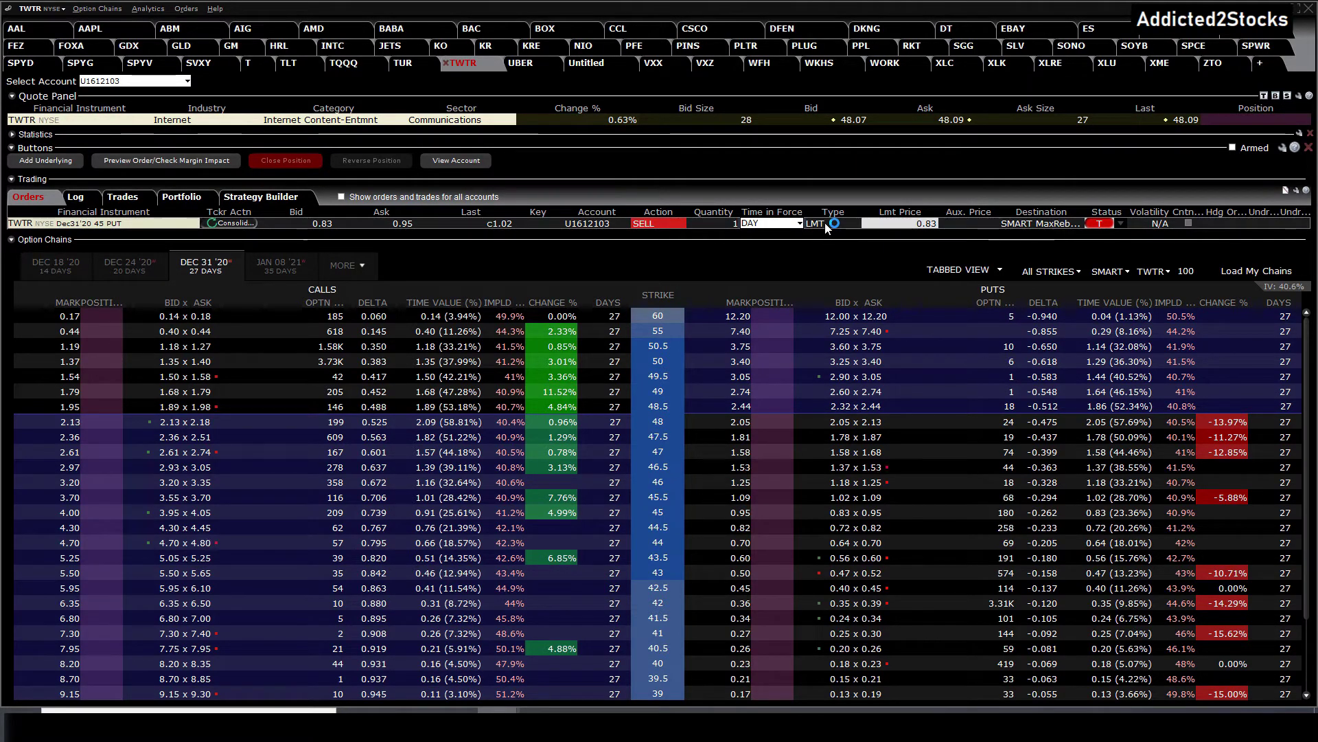
Step: Raise the put order's limit price from 0.83 to 0.84 and bring up its confirmation
click(918, 224)
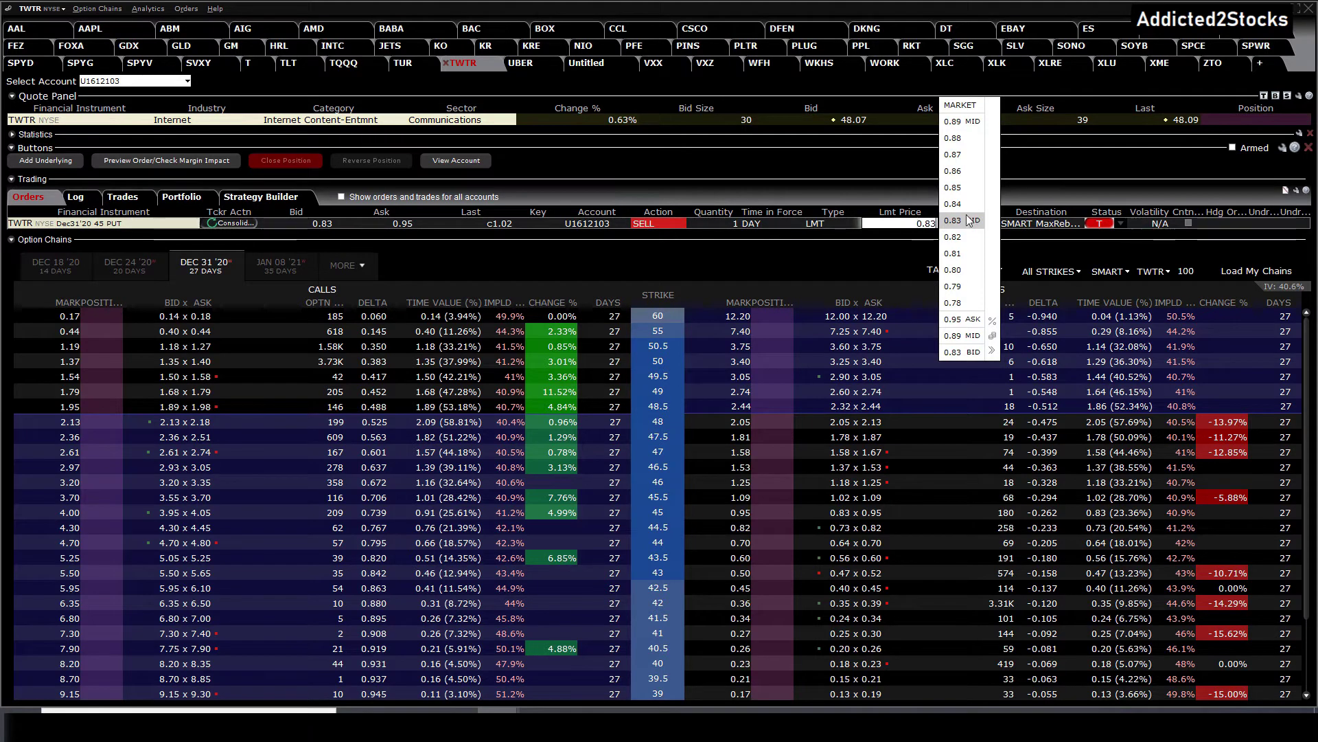
click(961, 202)
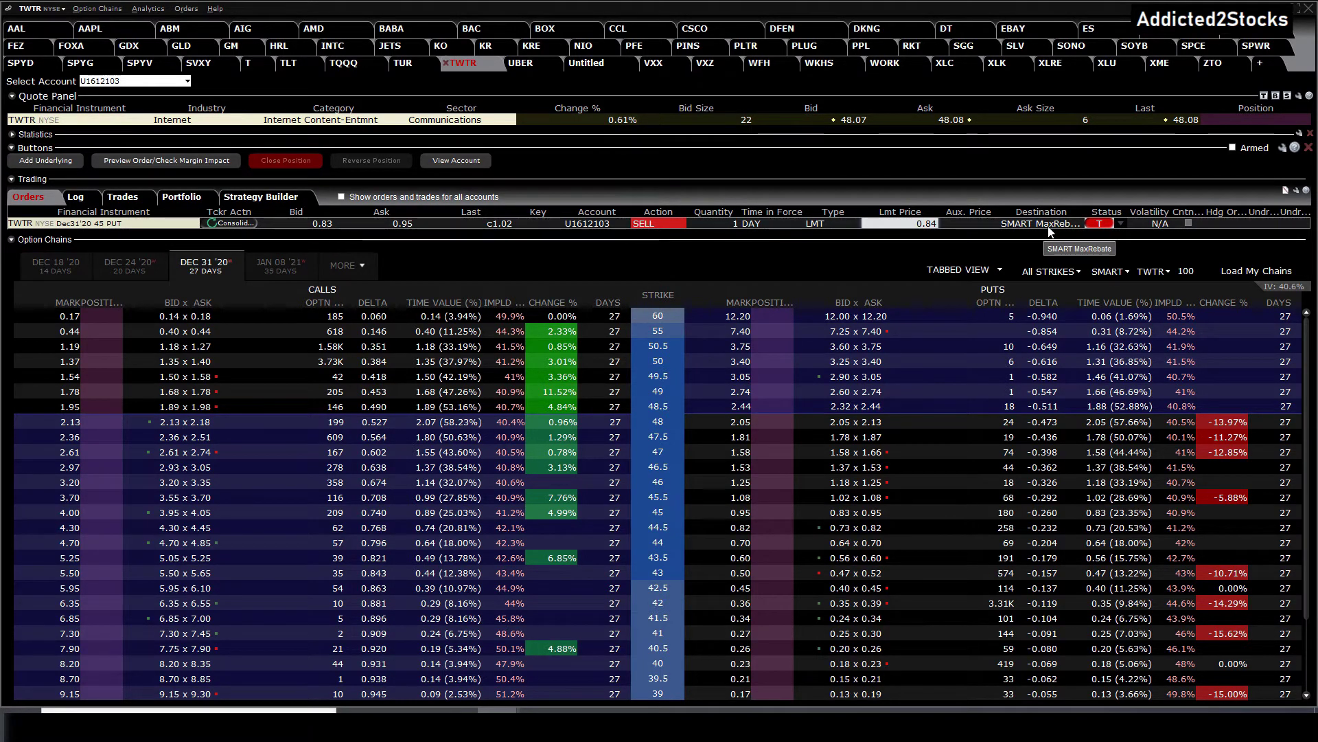
click(1049, 226)
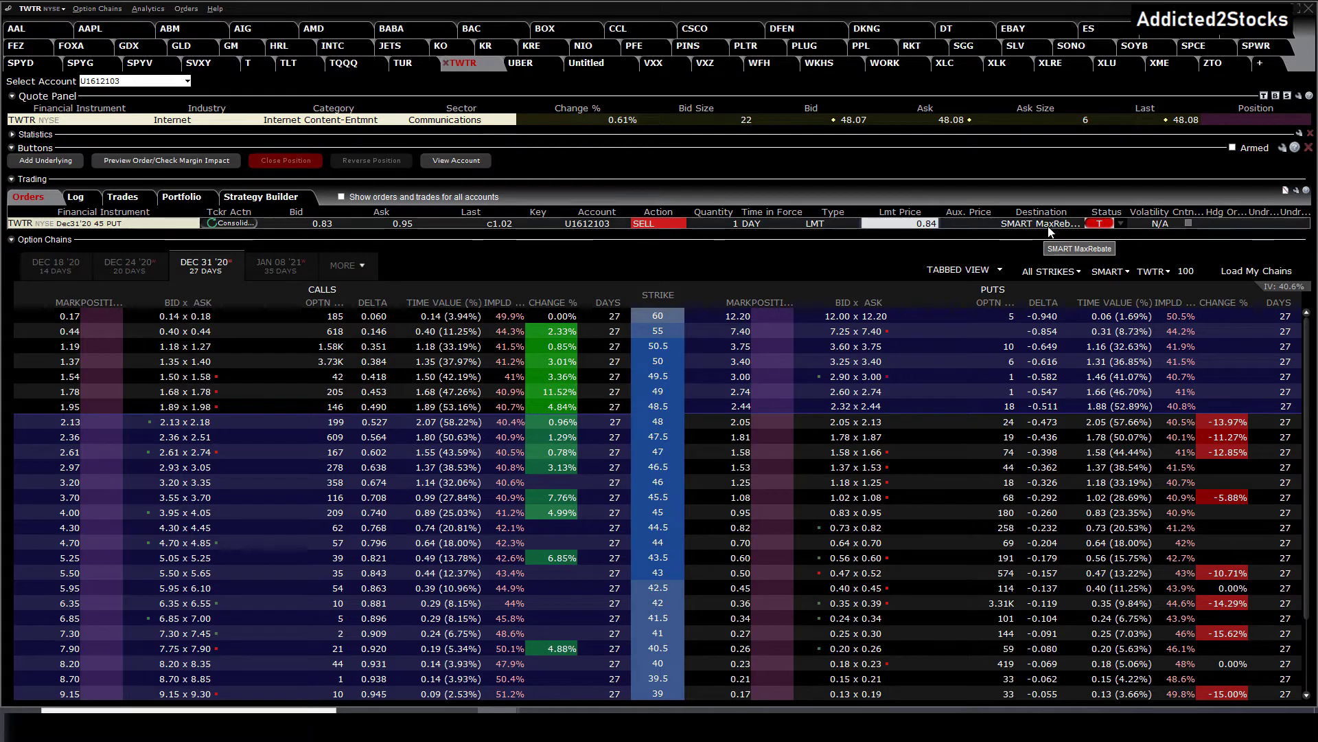
Step: Bring up the 0.84 put sell order confirmation, move it aside, and dismiss it untransmitted
click(1100, 224)
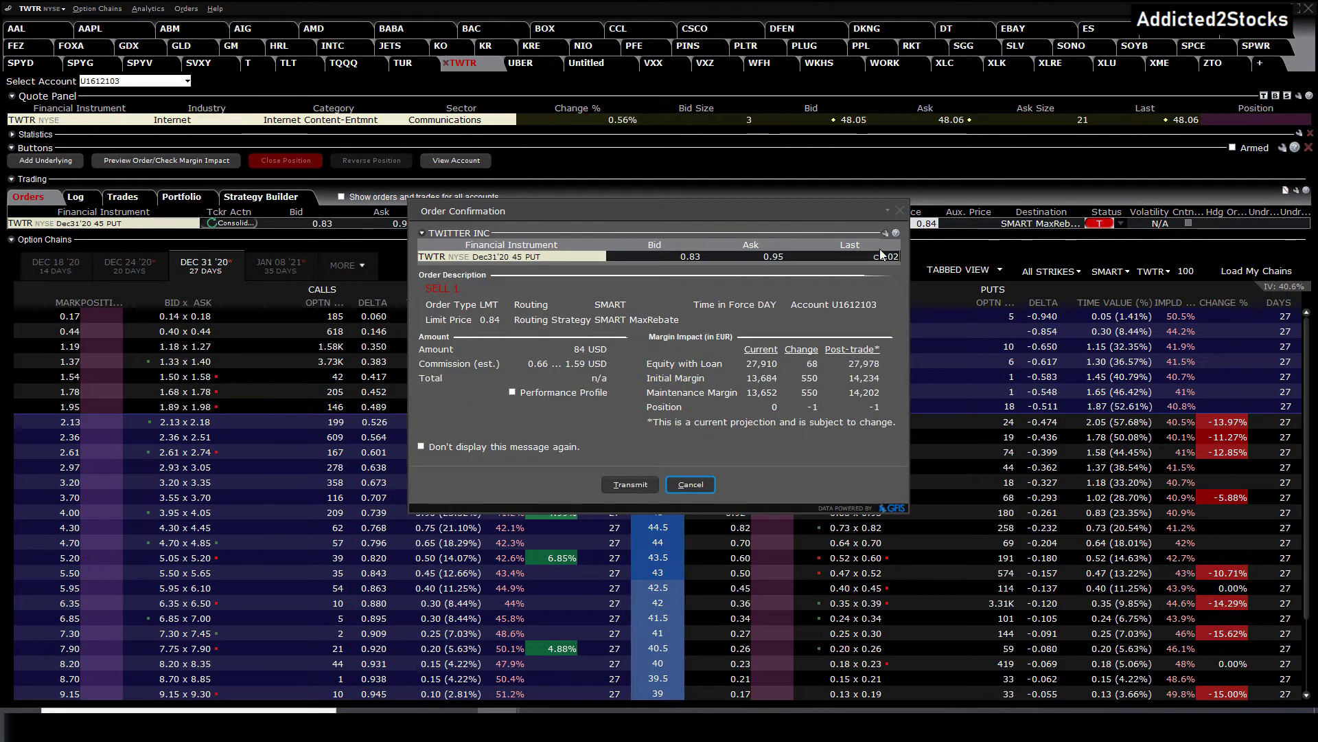
drag(677, 210, 545, 262)
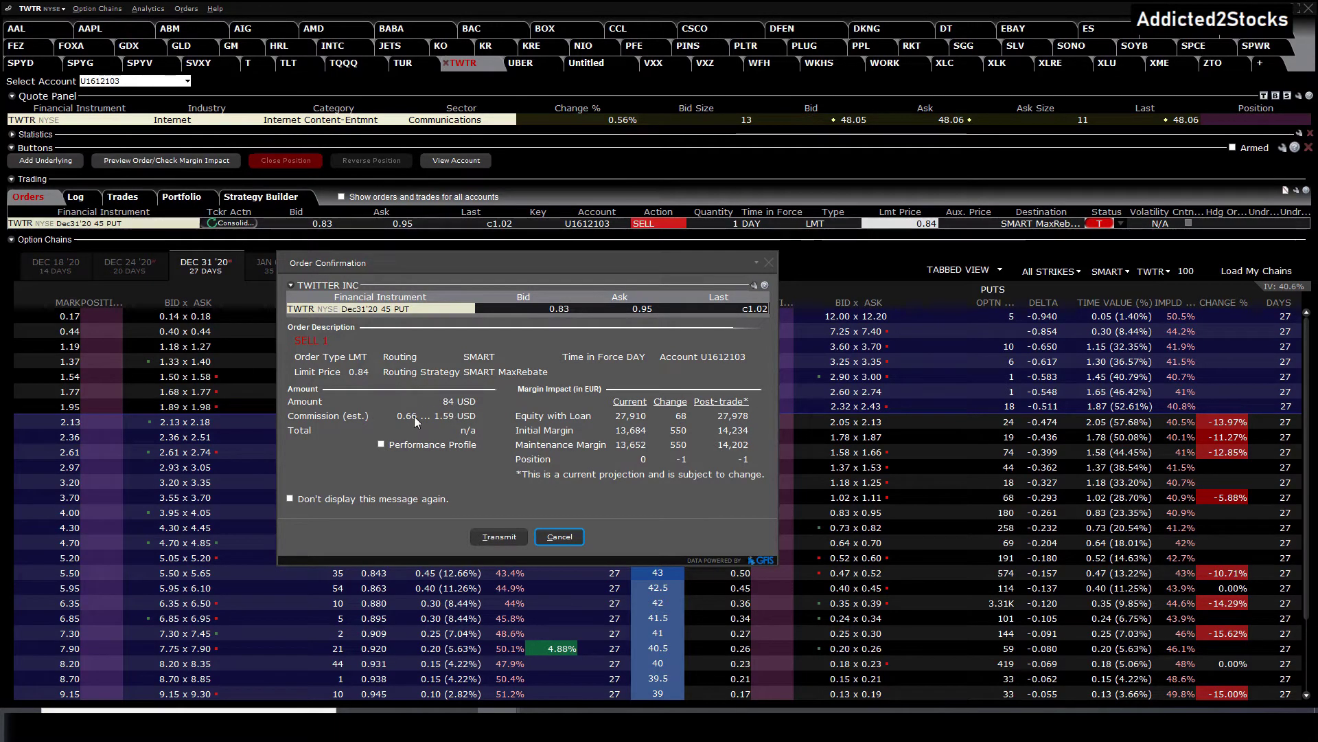
drag(611, 256, 456, 239)
key(Tab)
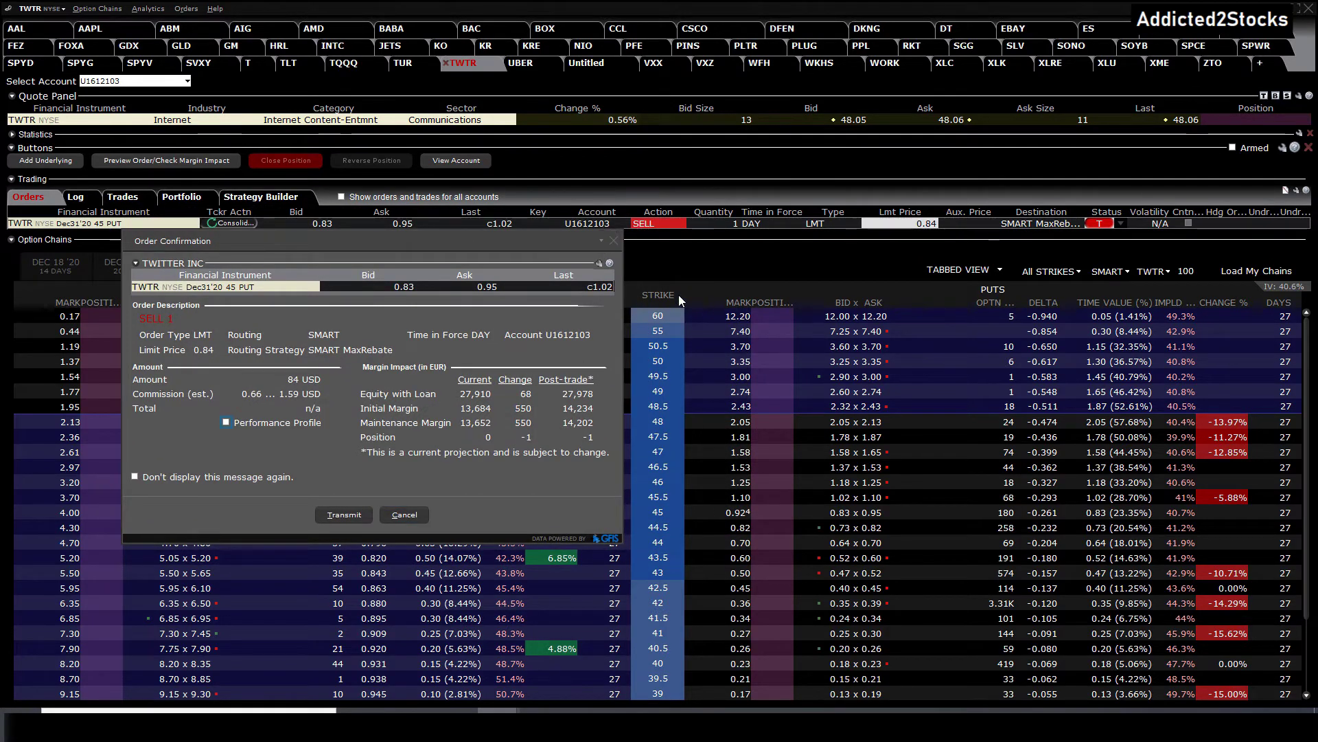
click(613, 241)
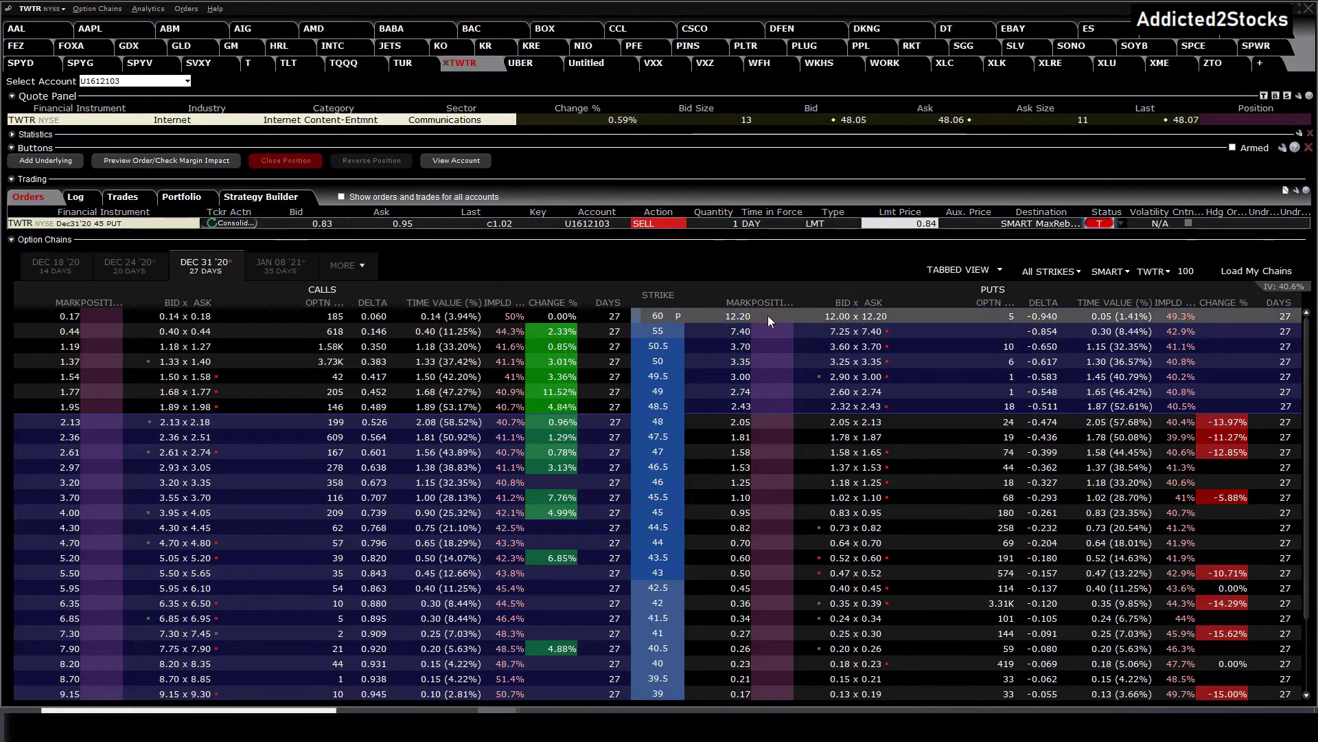
Step: Bring the order confirmation up again and move it up and to the left
mouse_move(737, 309)
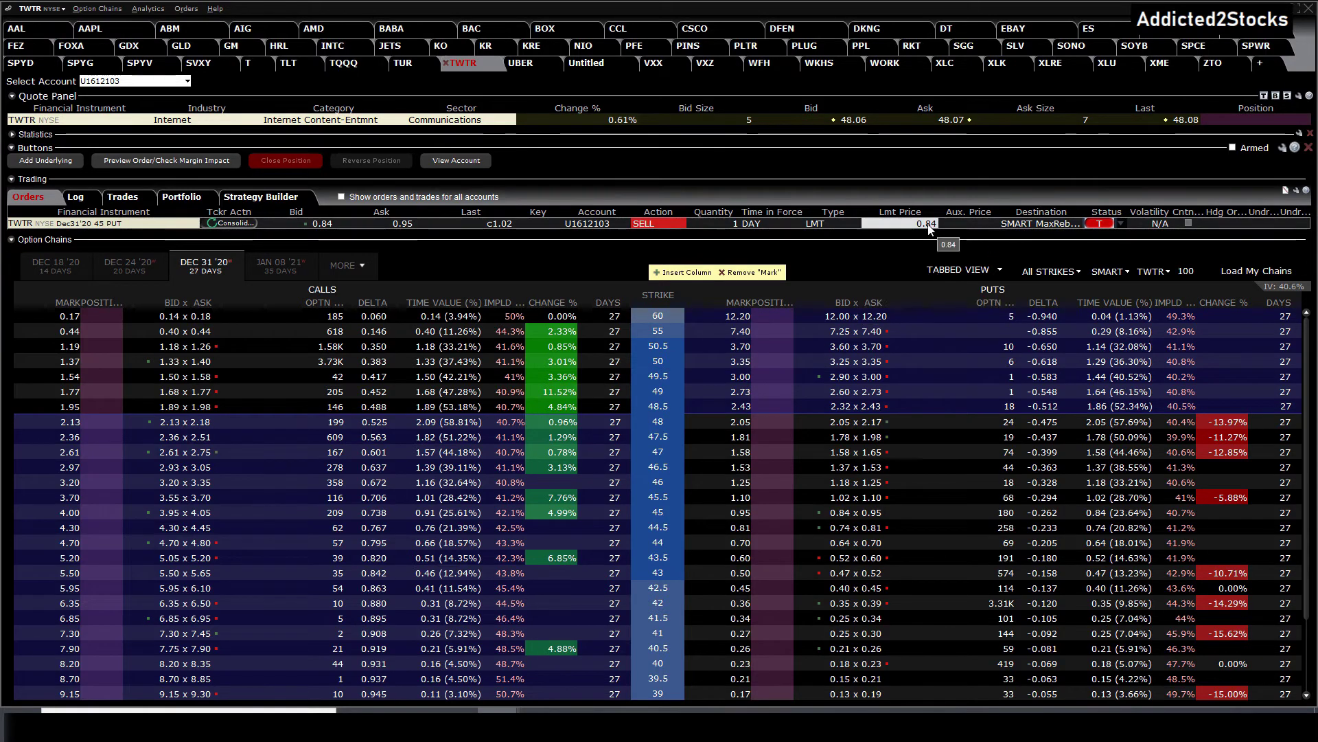
click(1097, 224)
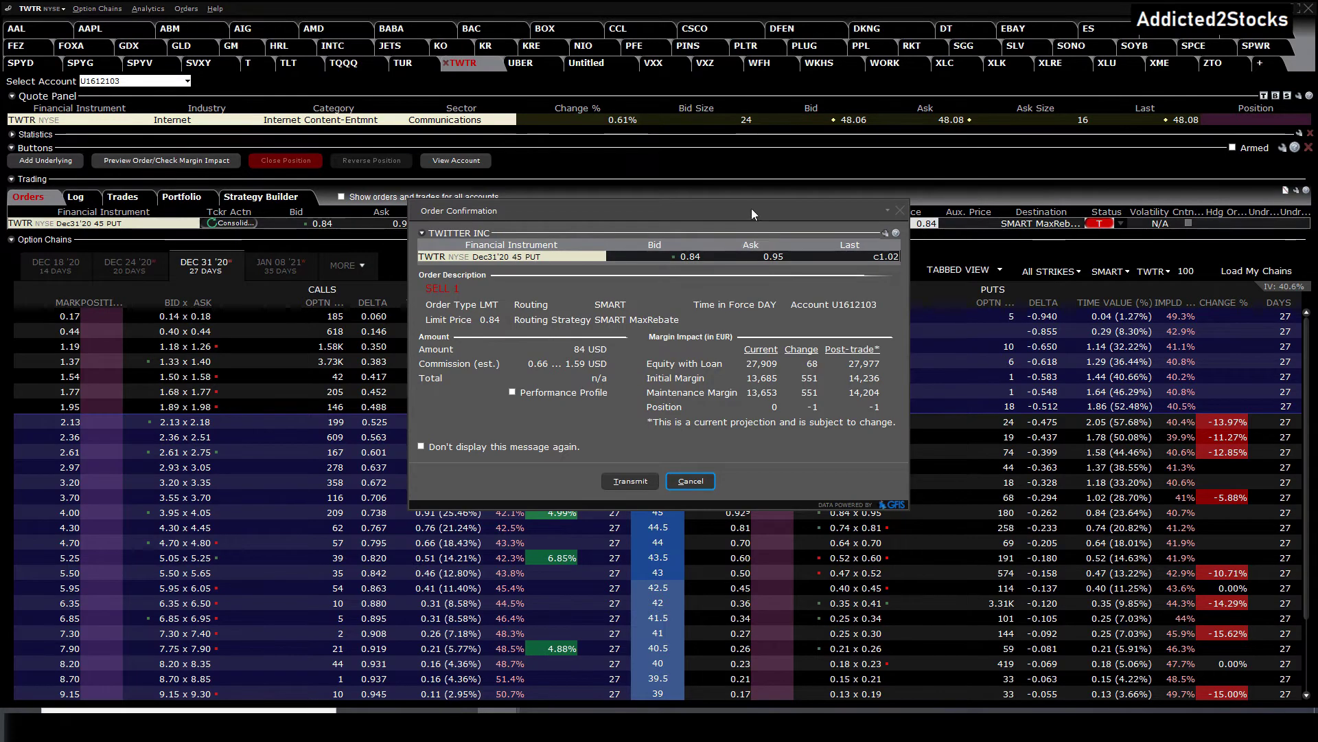
drag(751, 208, 673, 184)
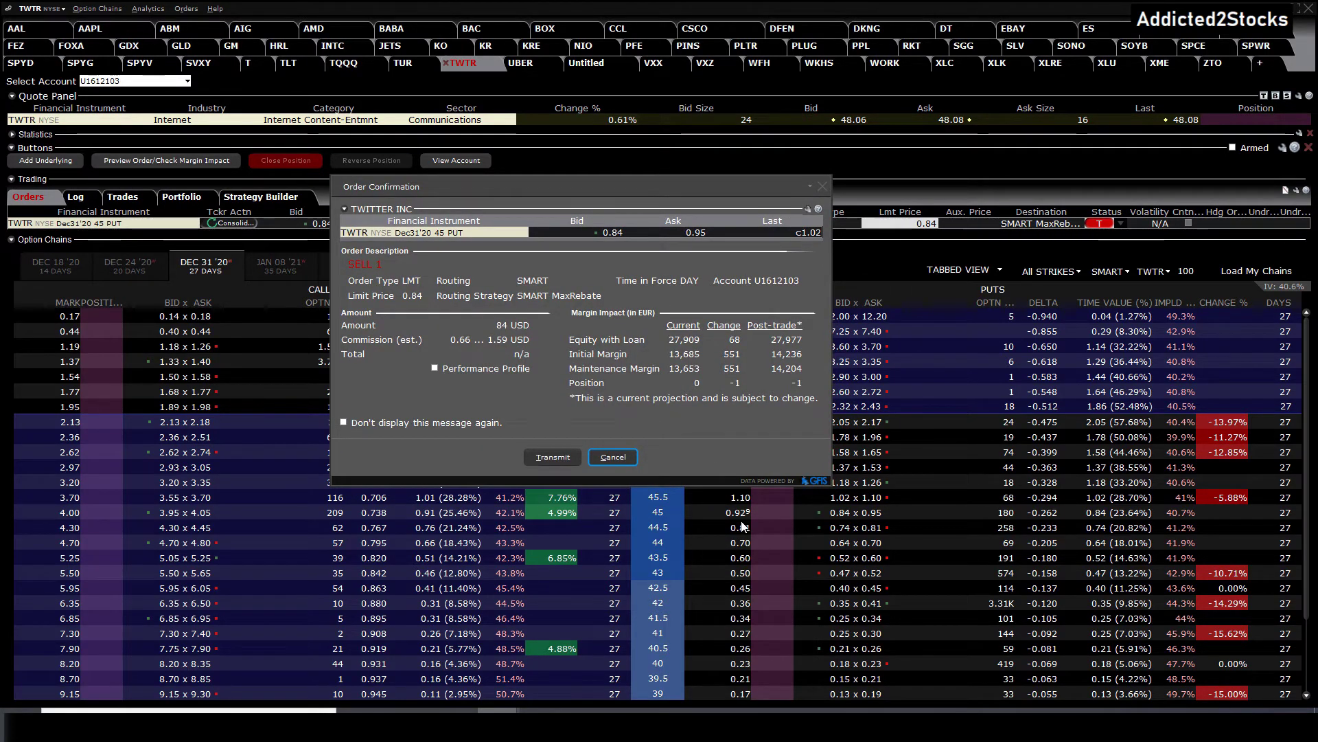
Step: Dismiss the confirmation and change the order's limit price to 0.95
click(820, 191)
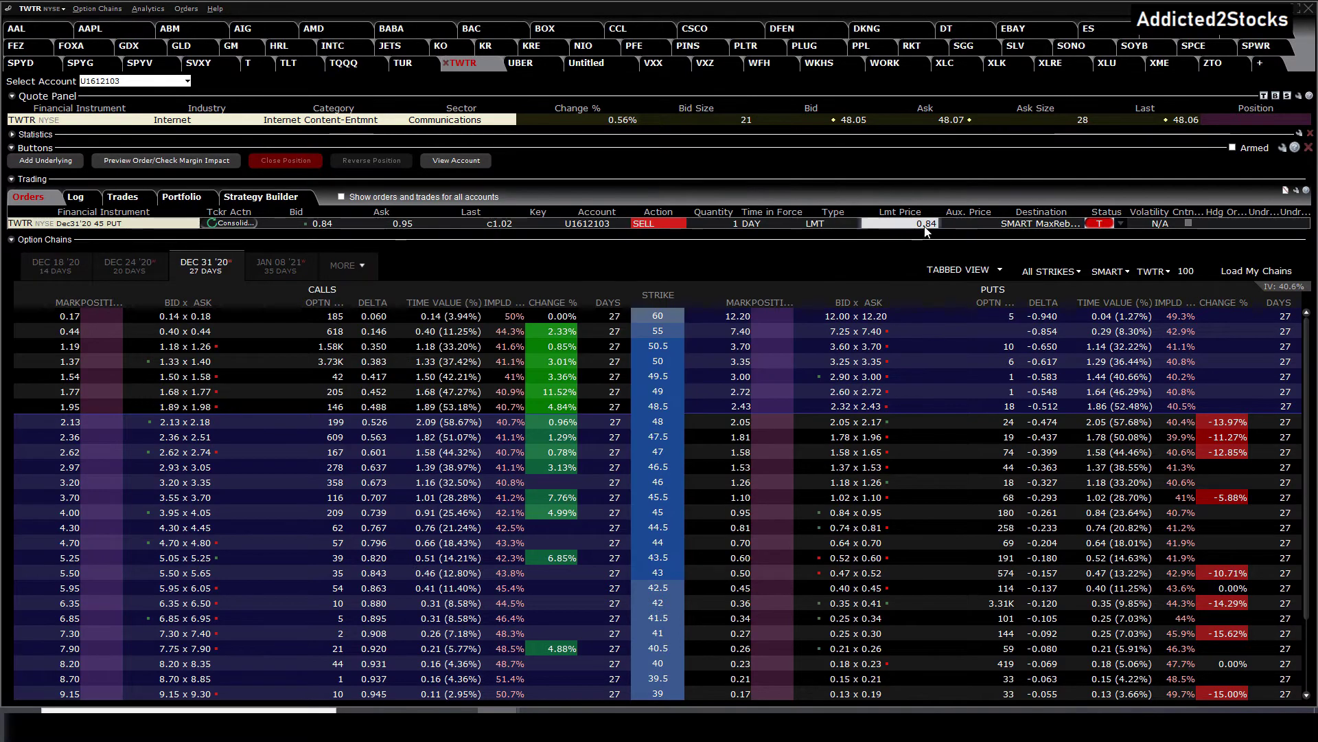
click(926, 224)
text(0.90)
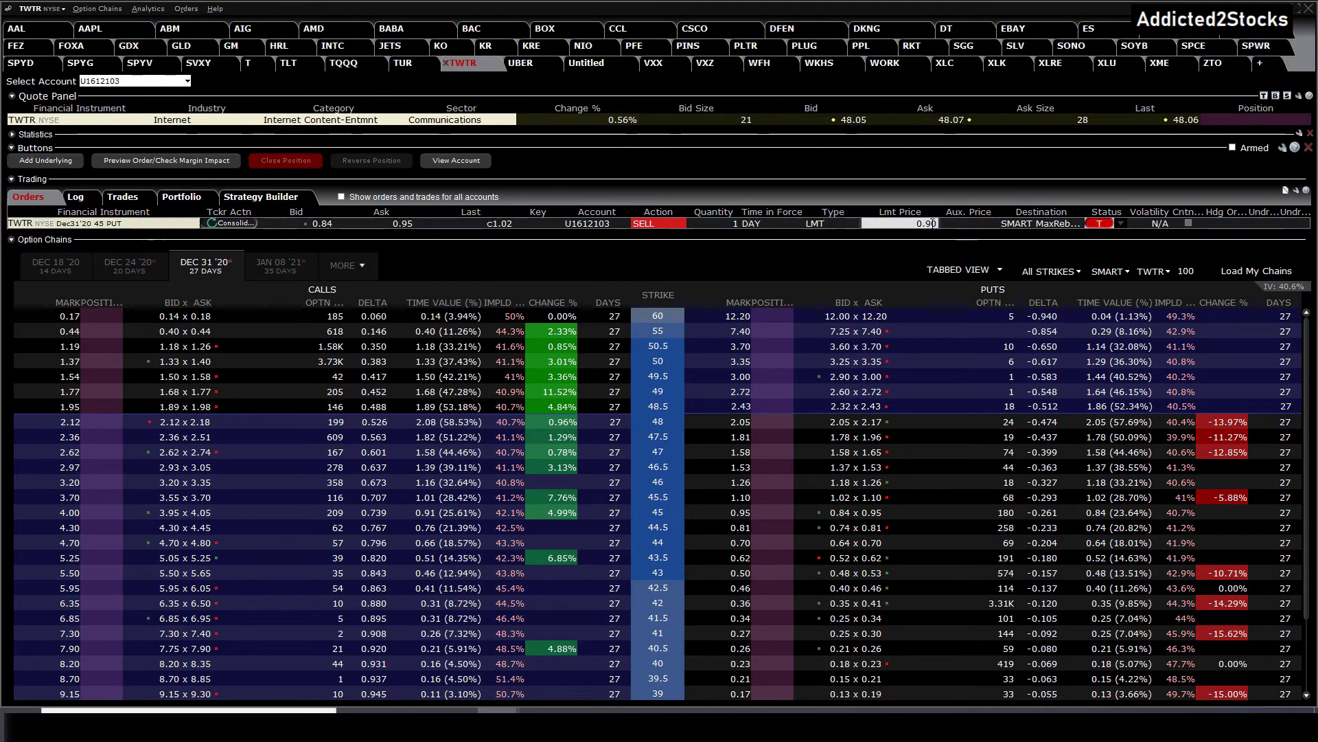
click(933, 223)
click(962, 134)
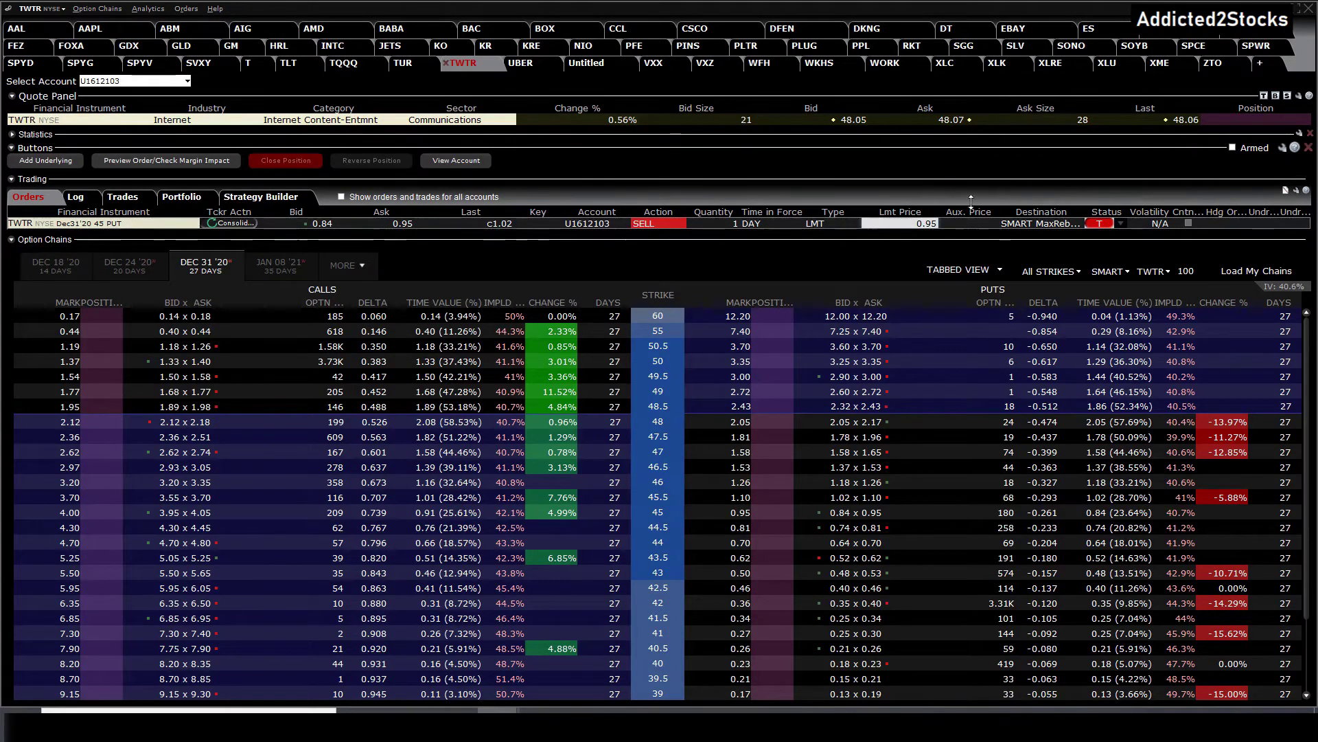
Step: Transmit the 0.95 sell order and confirm it in the Order Confirmation dialog
click(1101, 224)
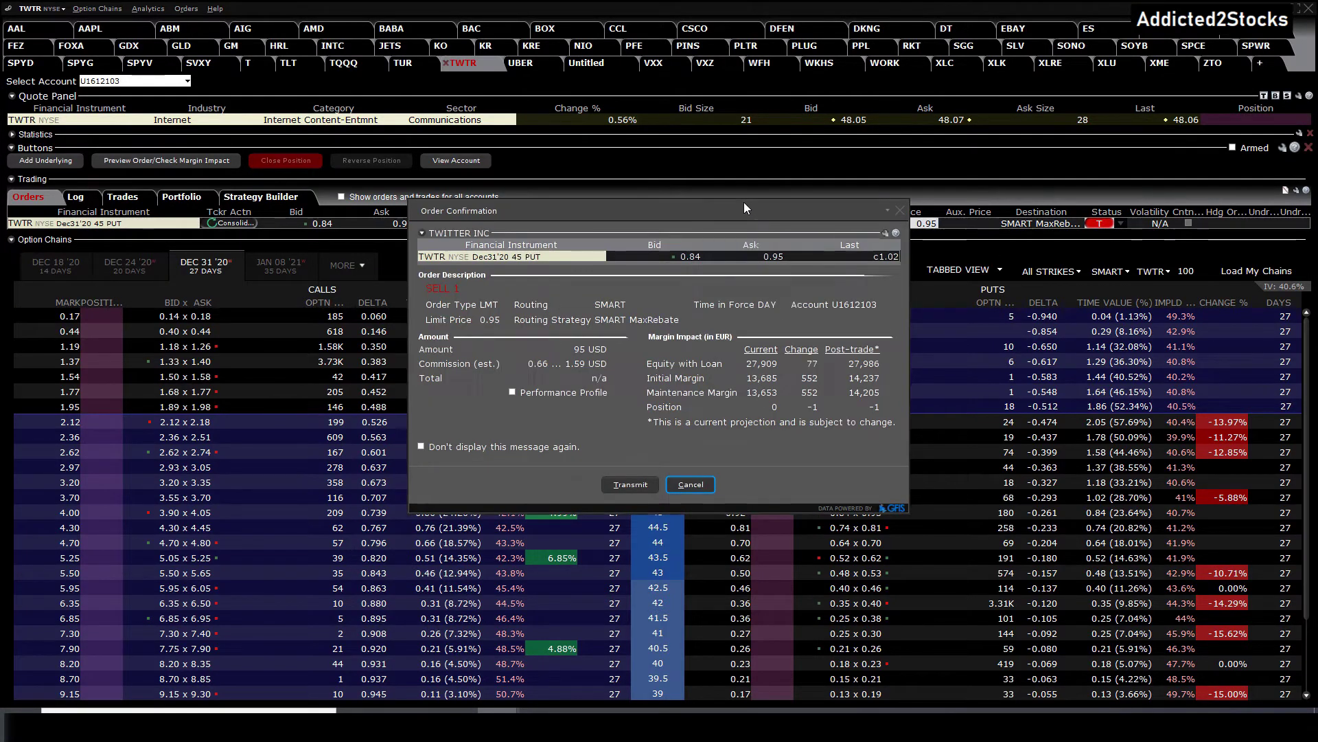
drag(735, 202, 643, 152)
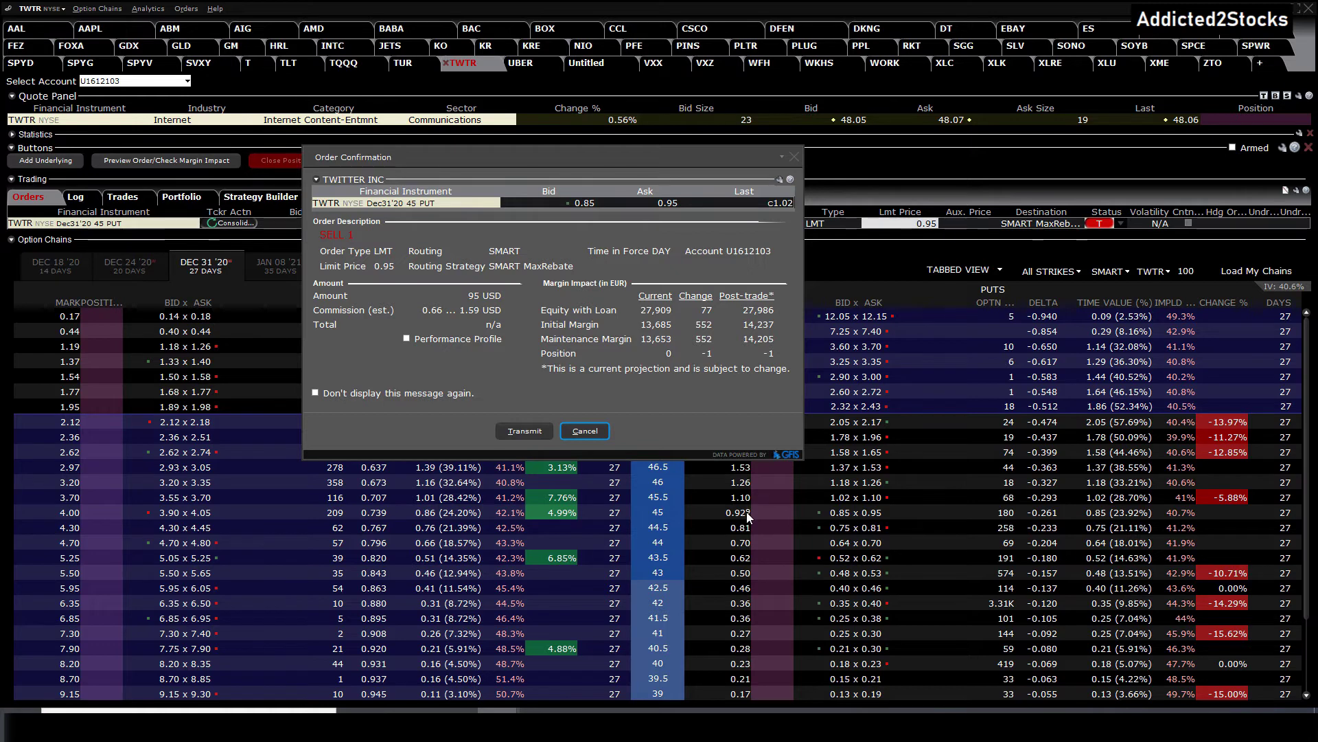
click(524, 430)
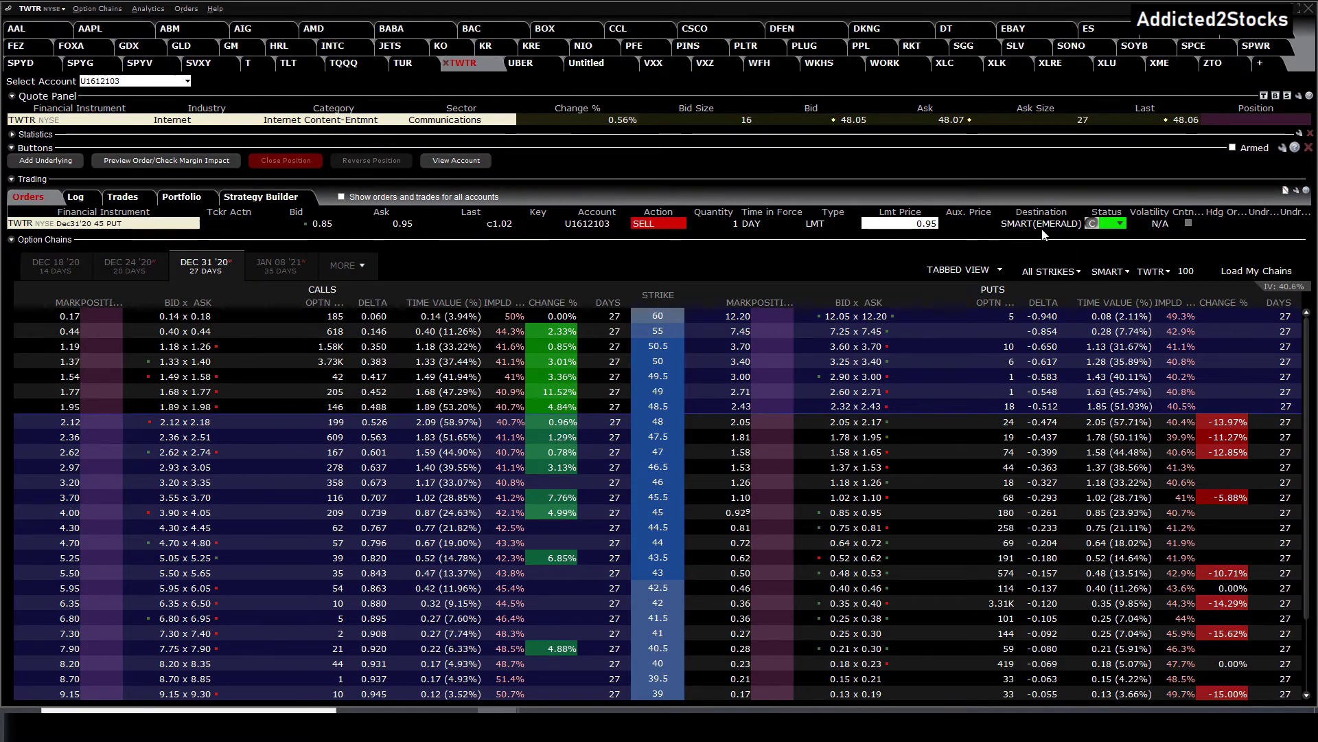
click(1092, 224)
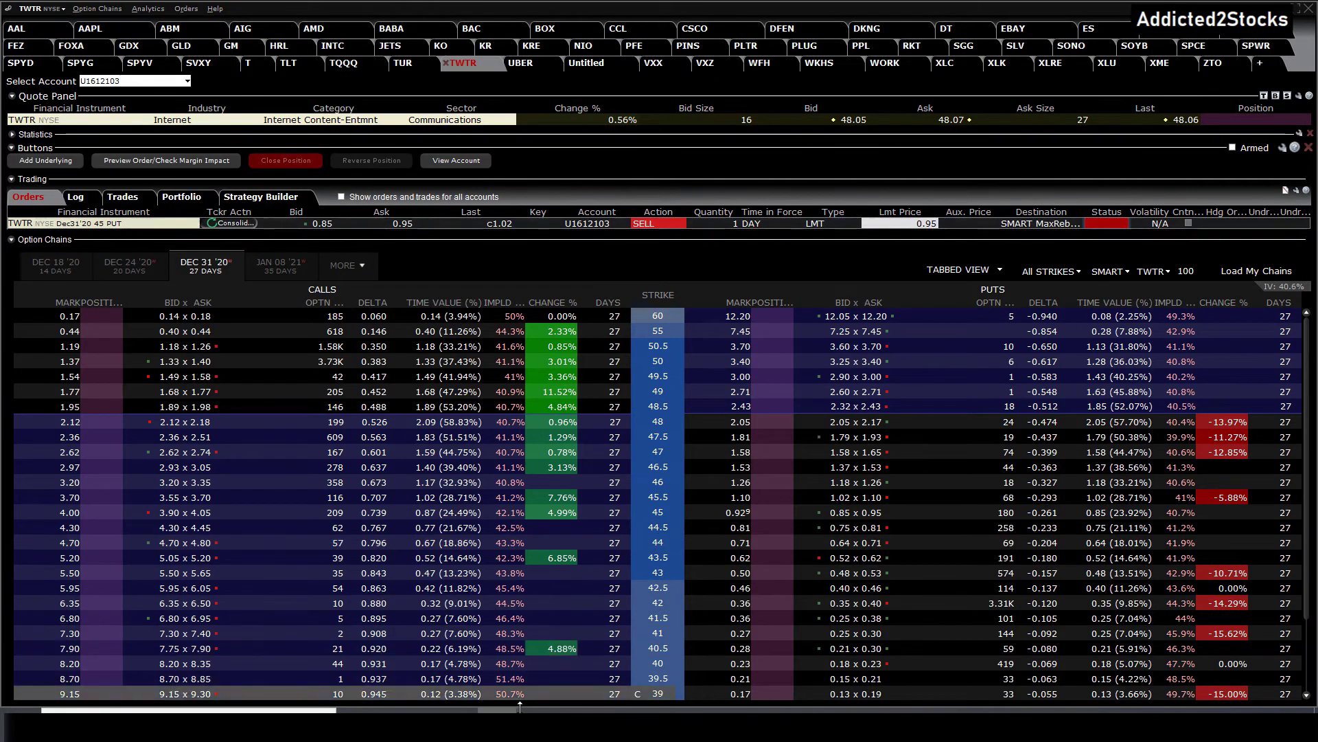
Step: Open the Mosaic workspace and load TWTR into the Order Entry panel
mouse_move(501, 728)
click(250, 654)
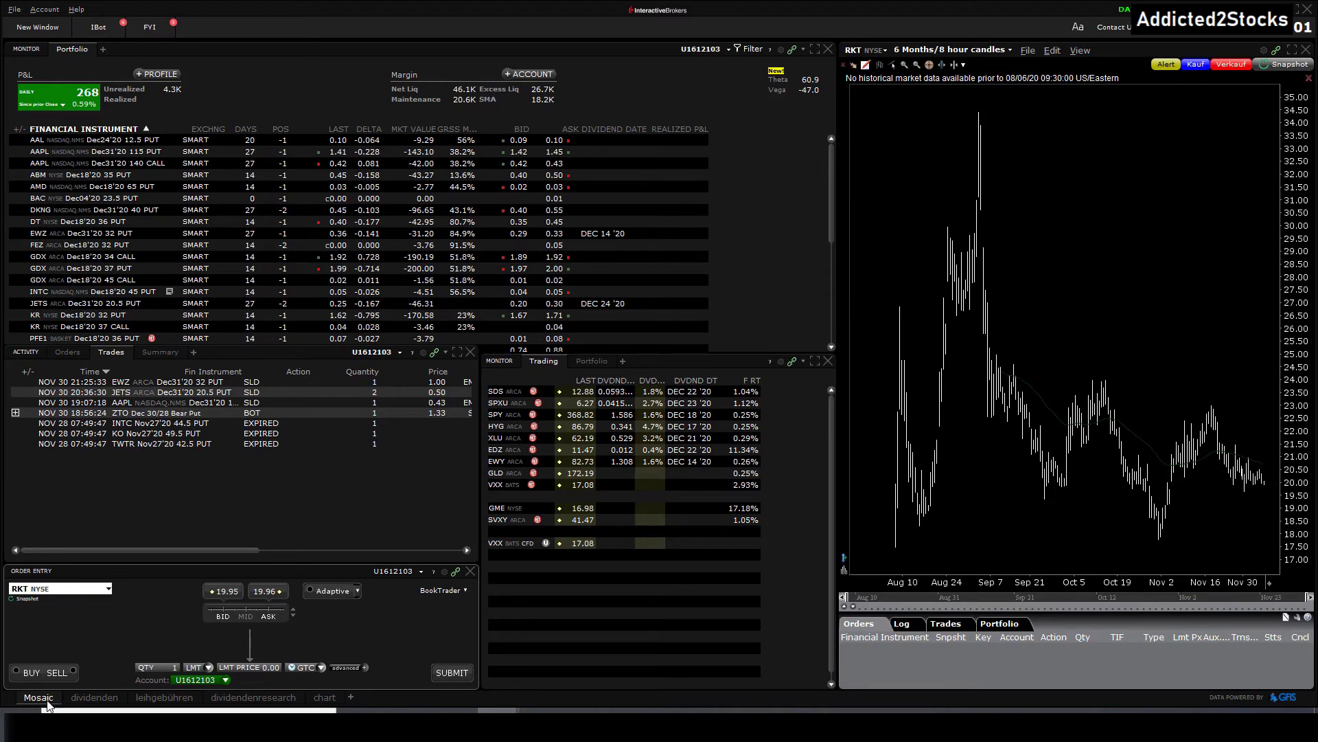
click(36, 591)
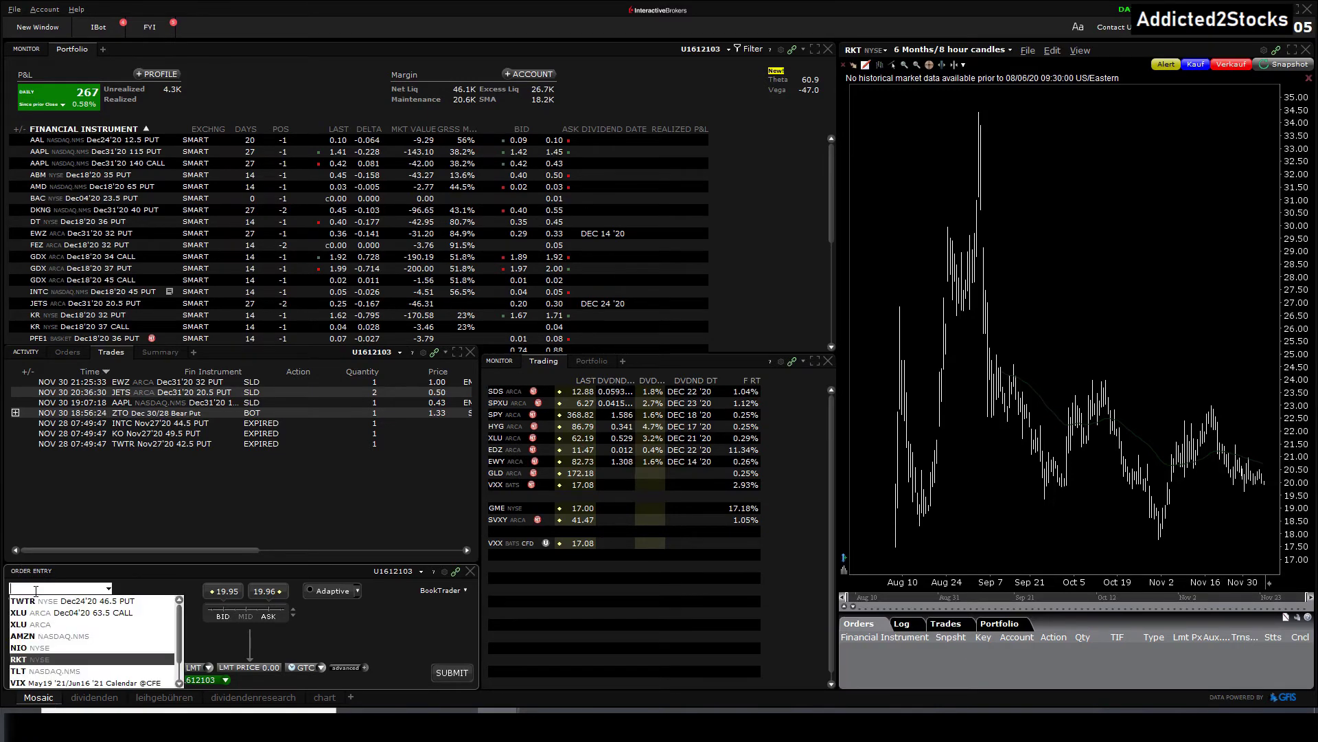
text(TW)
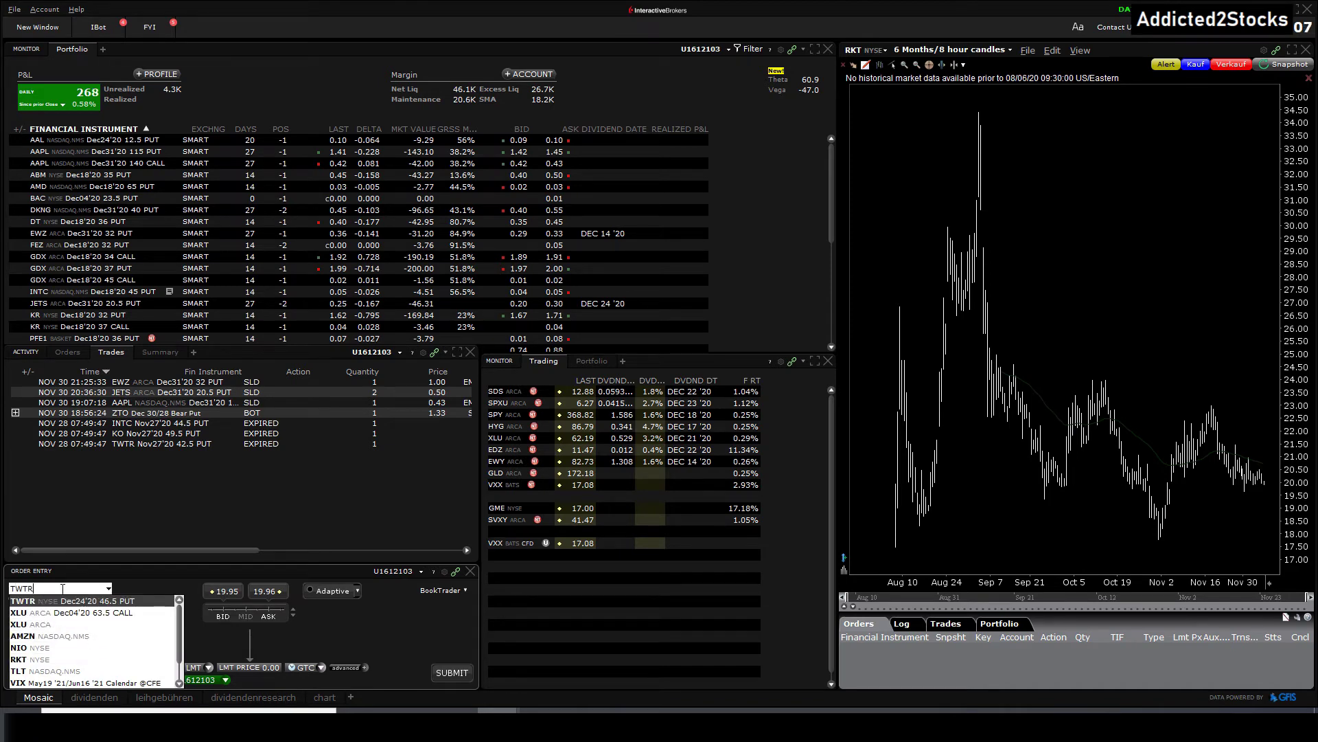
text(TR)
key(Return)
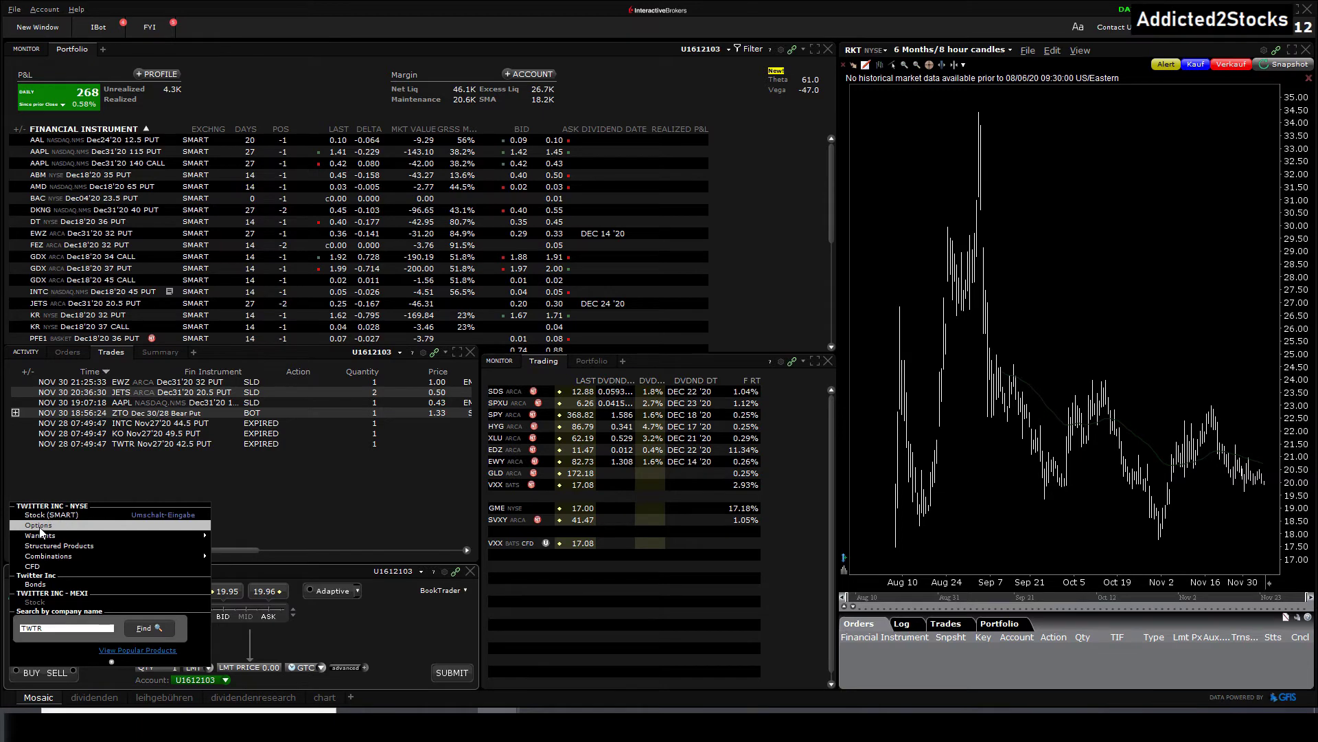
Step: Choose the TWTR DEC 24 '20 46 put and set the order side to SELL
click(39, 526)
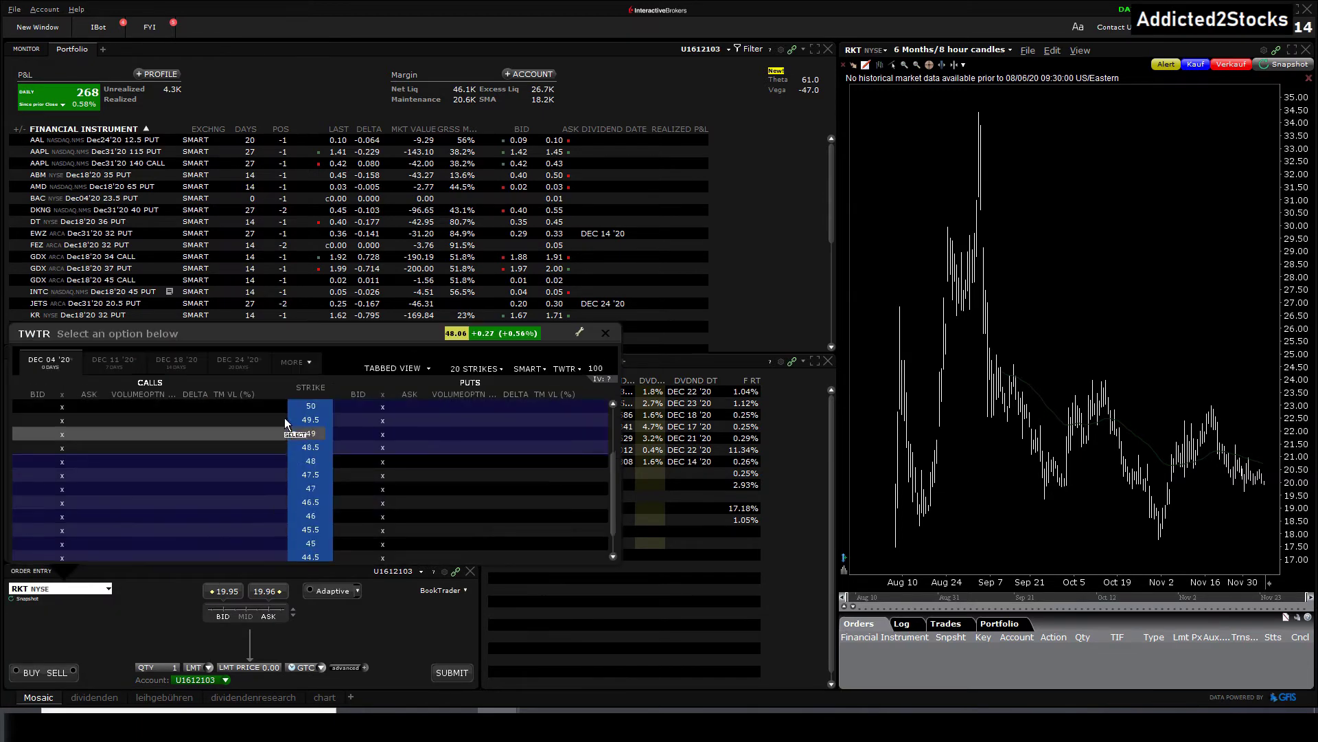
click(231, 365)
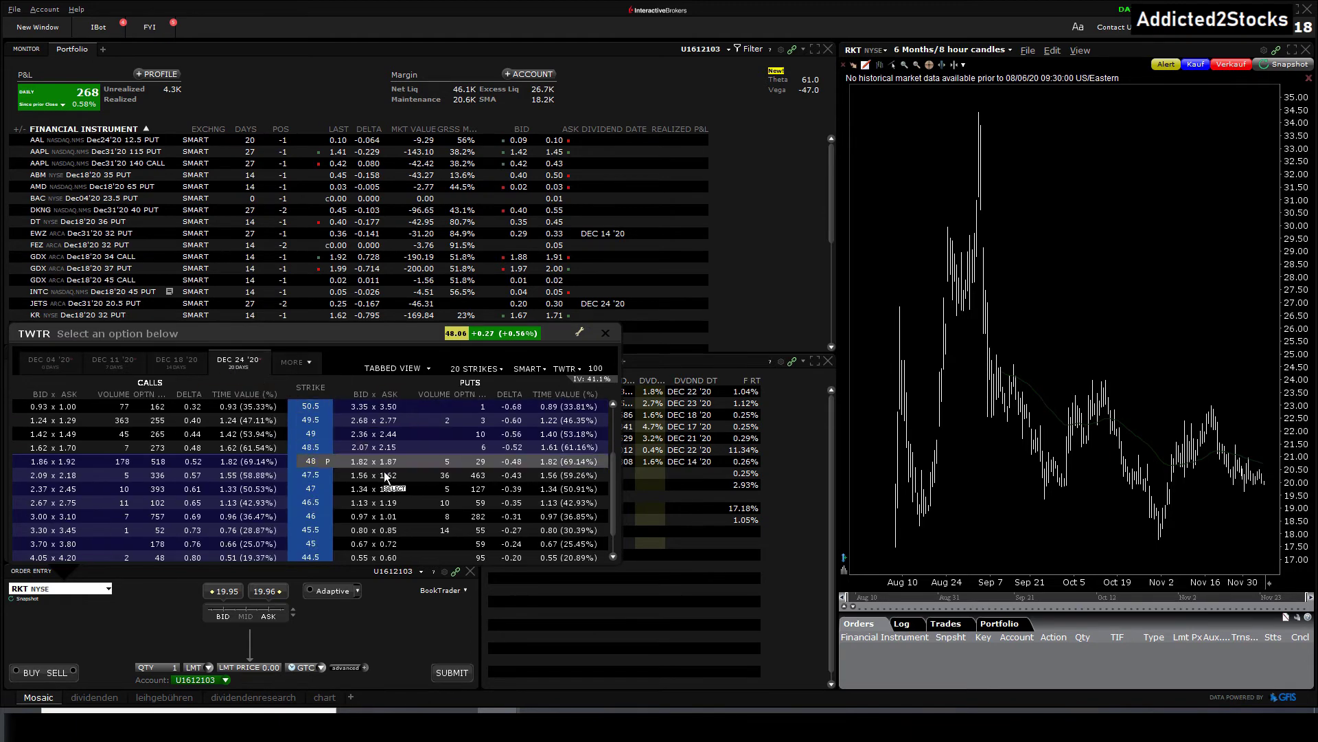
click(361, 520)
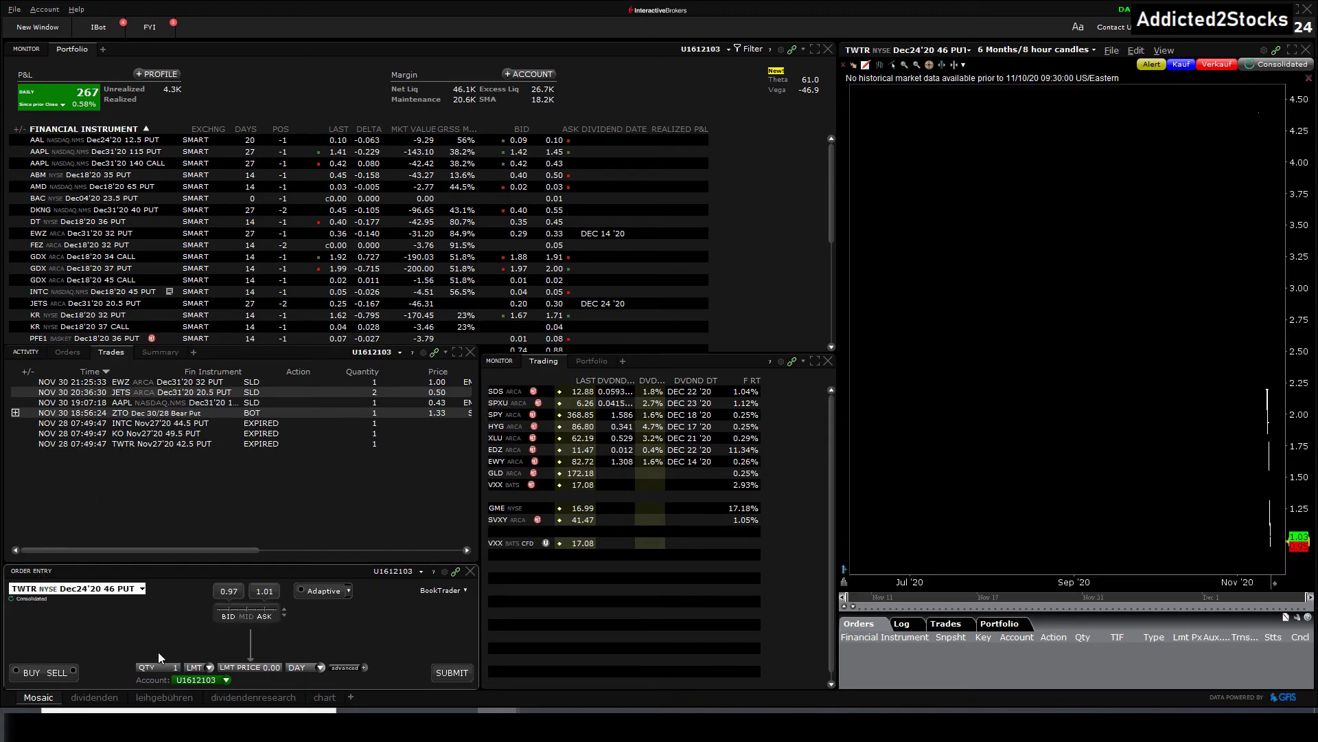
click(60, 672)
click(30, 672)
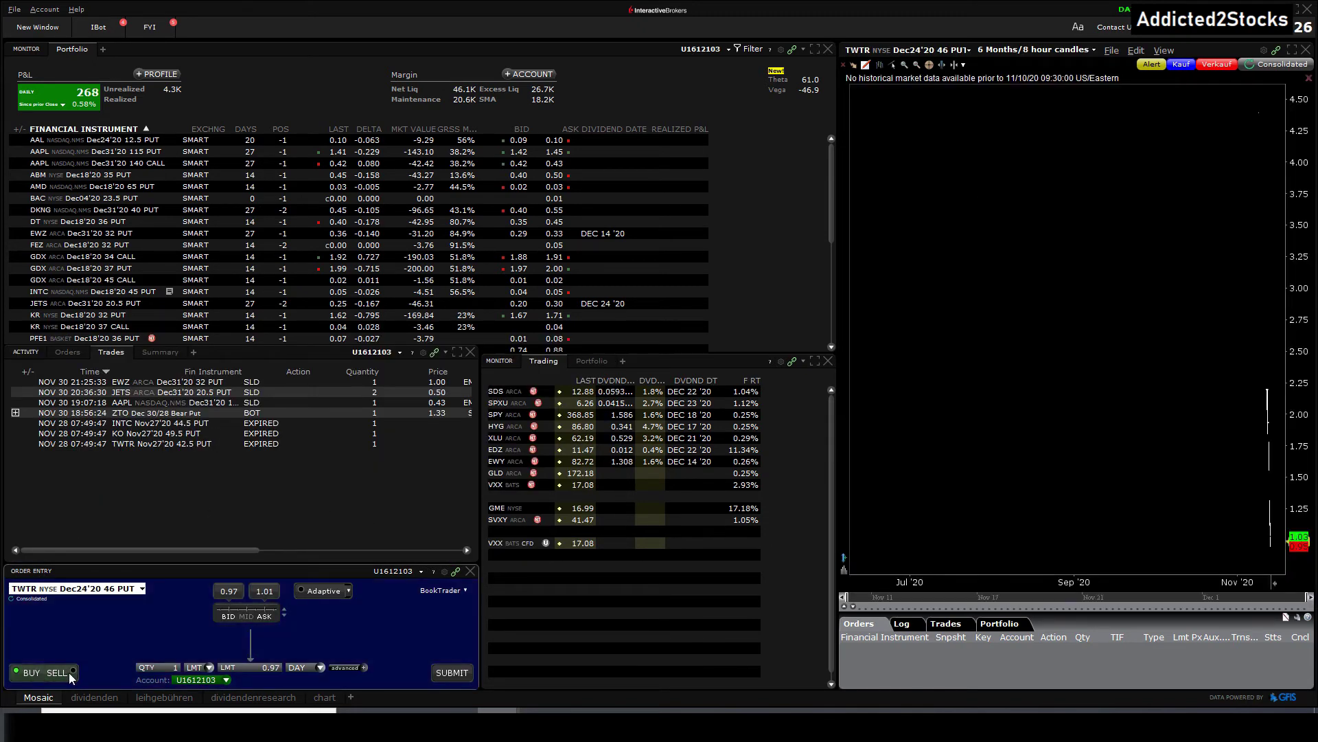
click(58, 672)
Step: Switch to Classic TWS and add the TWTR DEC 24 '20 45 put to an empty watchlist row
mouse_move(494, 710)
click(554, 586)
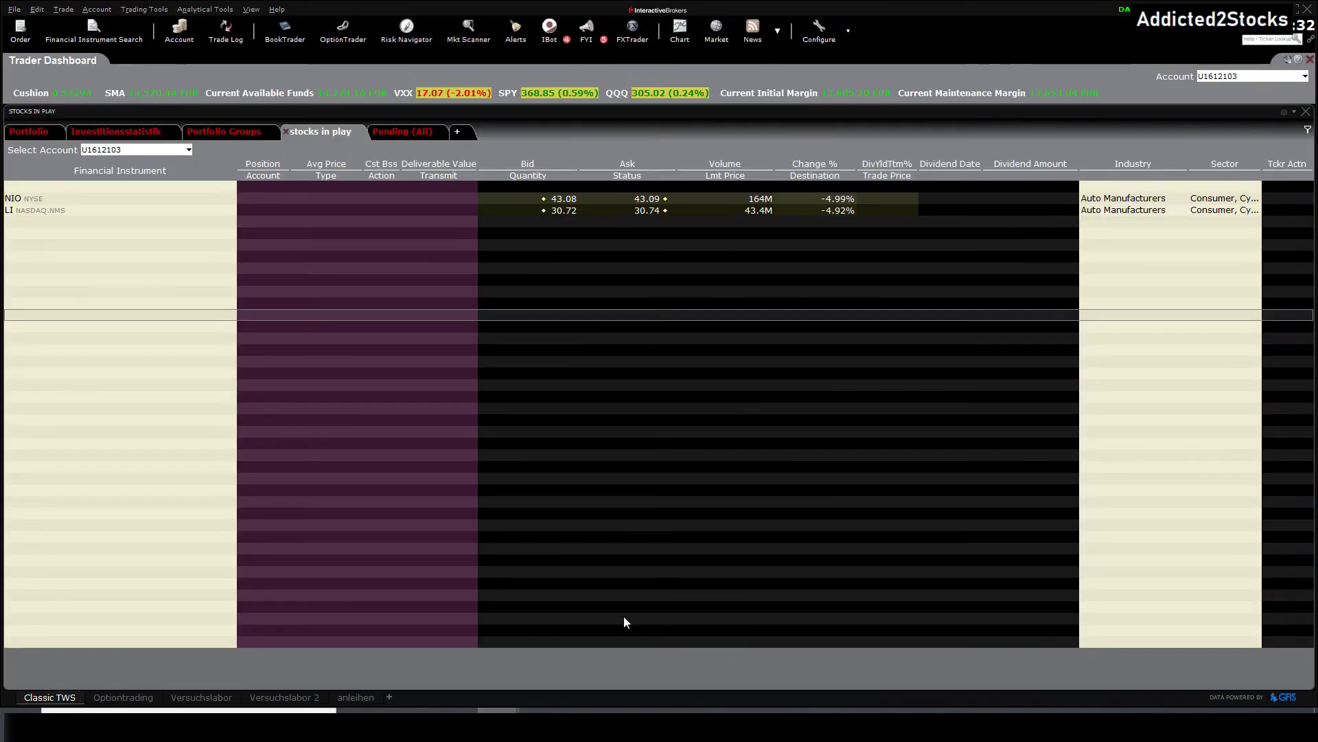
click(157, 293)
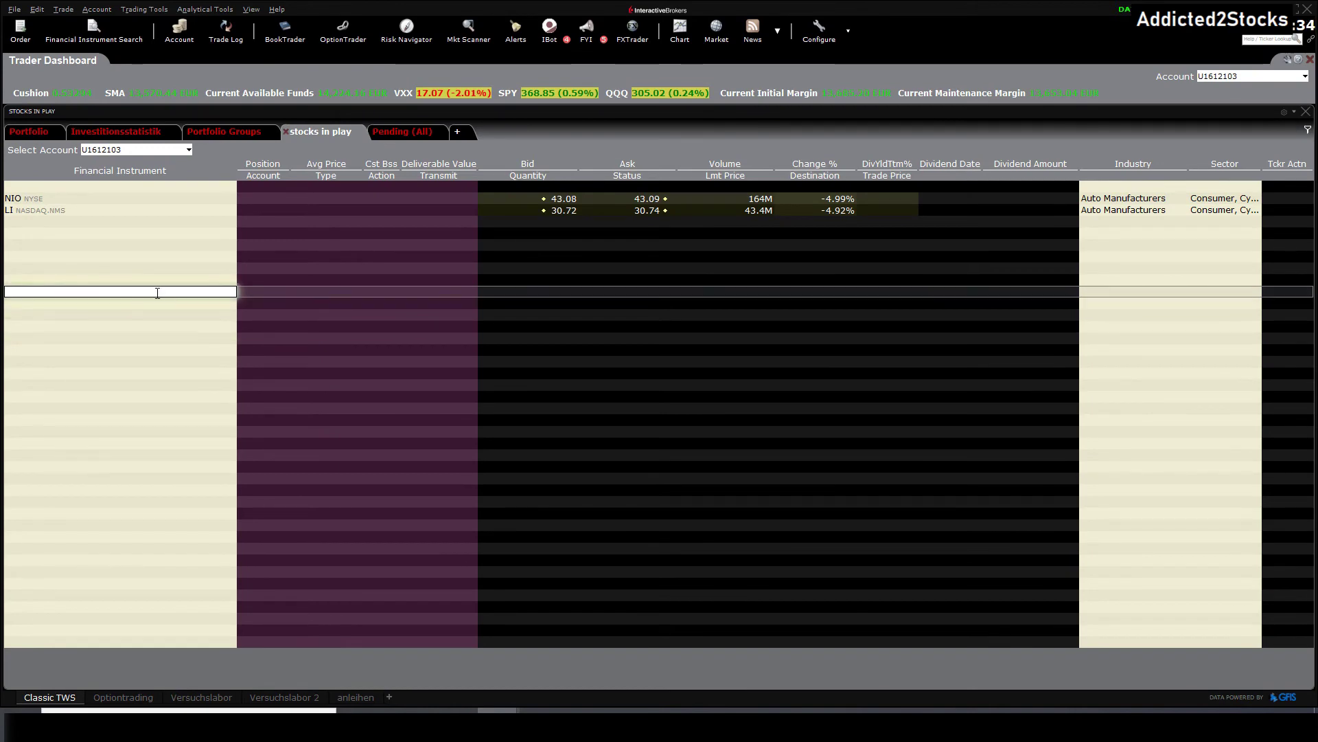
text(twtr)
key(Return)
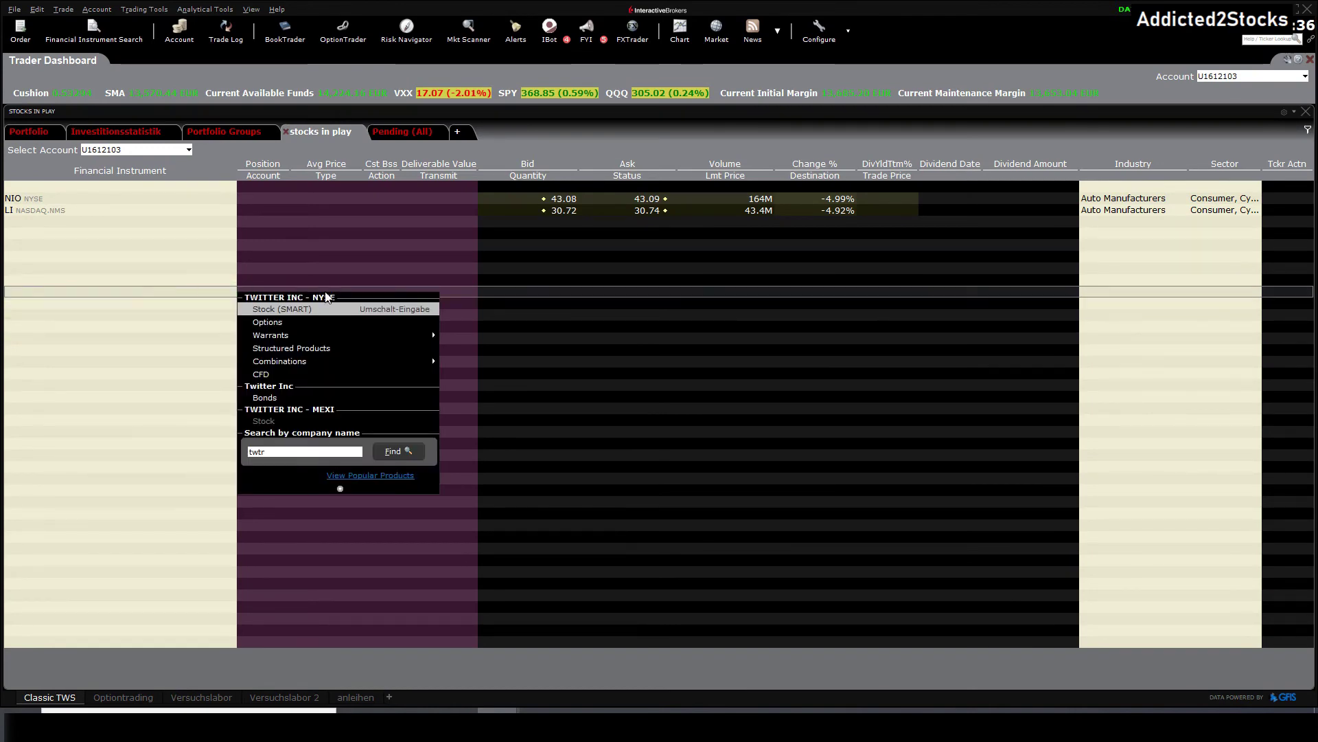
click(281, 326)
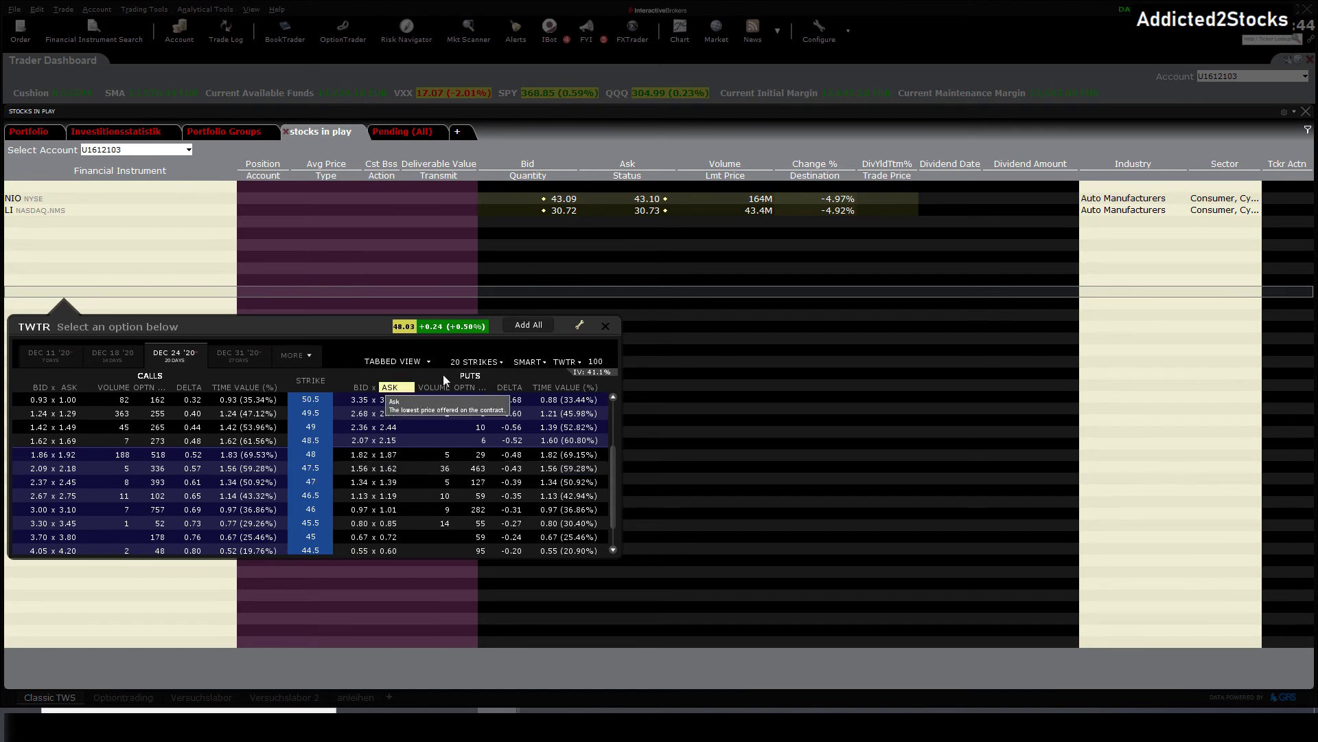
scroll(312, 487, down, 1)
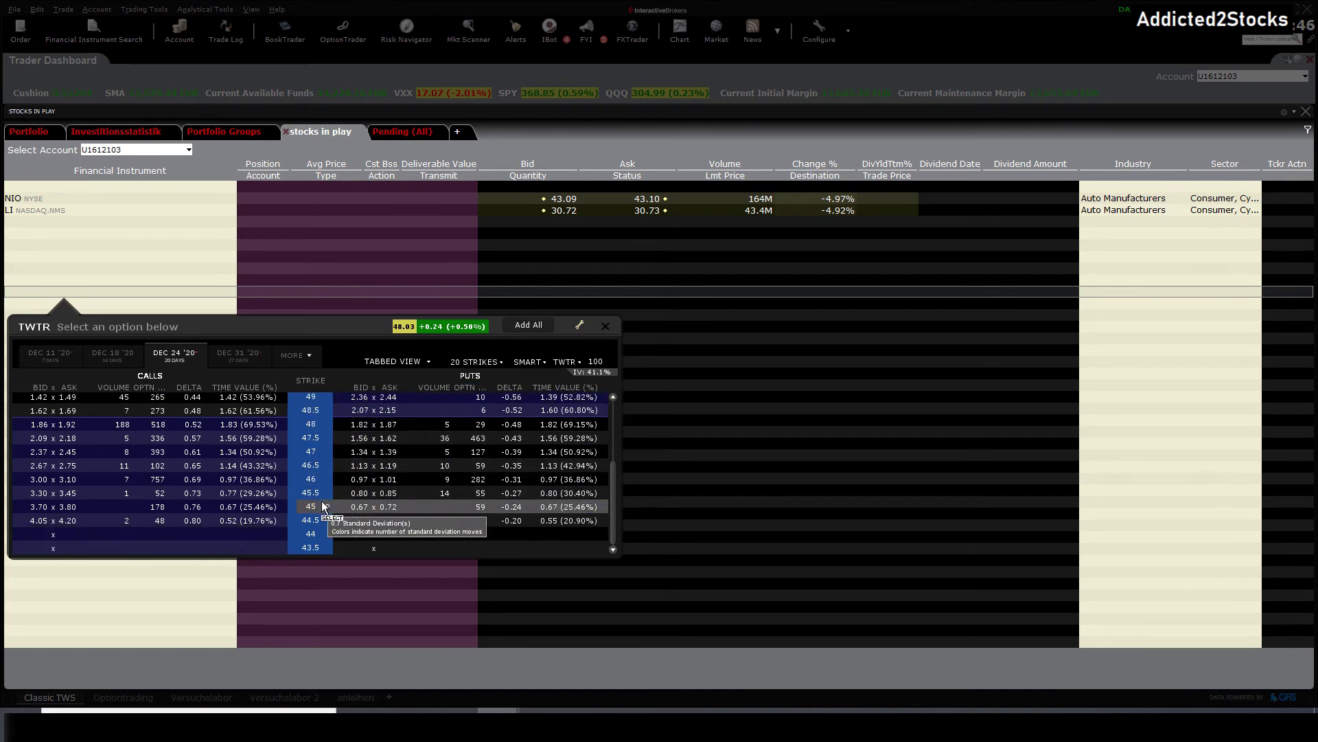
click(361, 507)
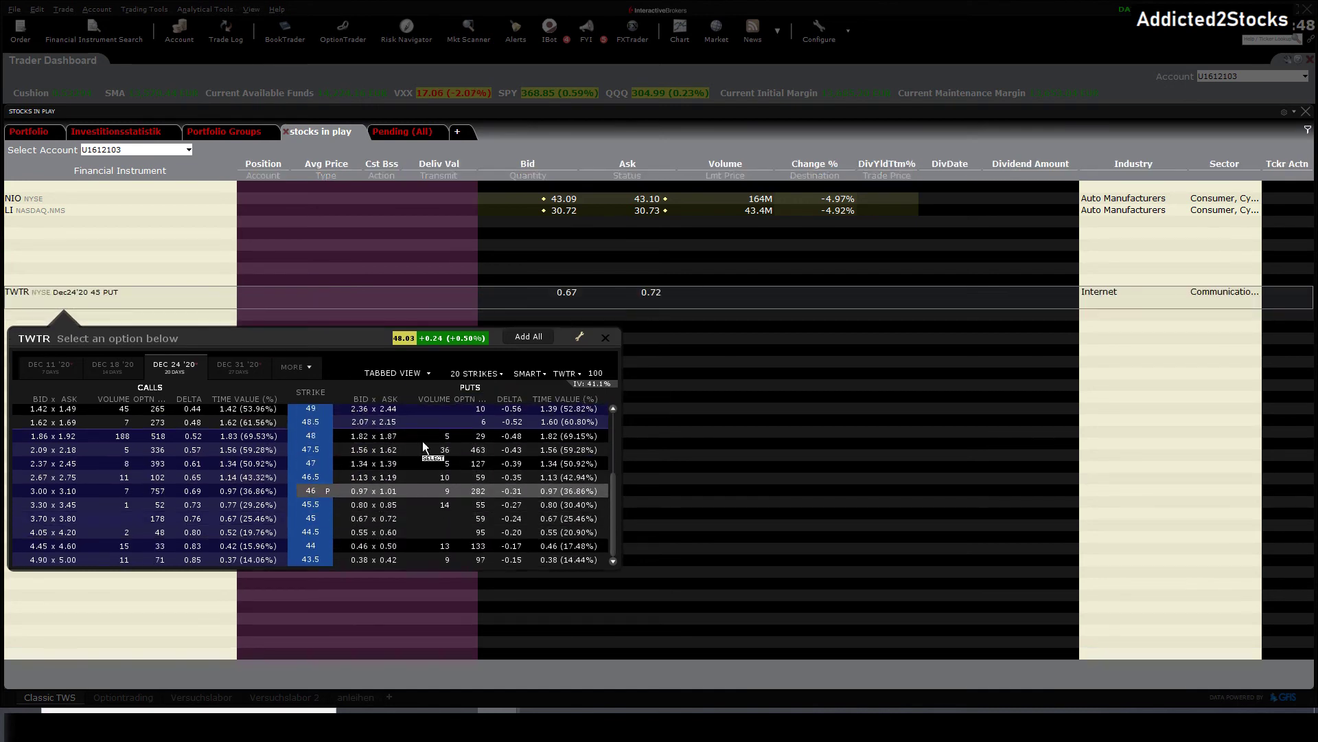
Step: Close the TWTR option chain popup, revealing the new 45 PUT row at 0.67 / 0.72
click(605, 338)
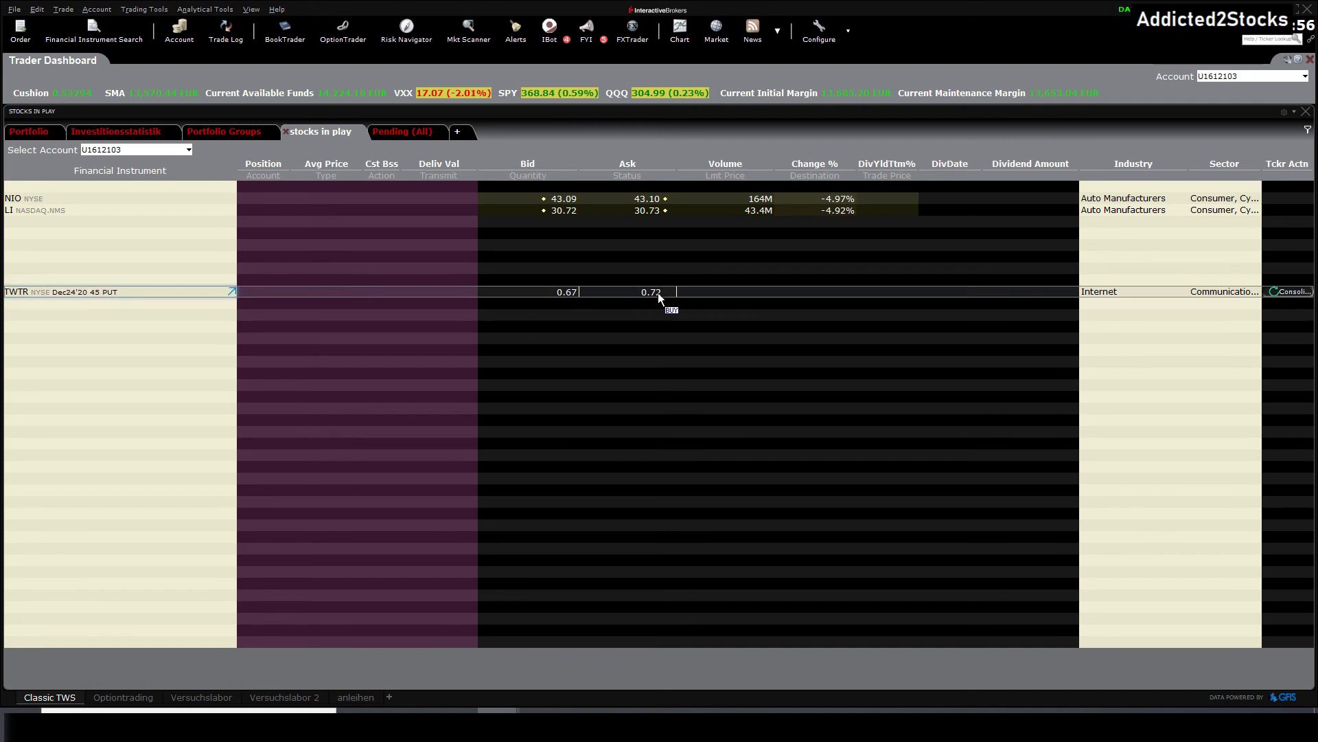
mouse_move(658, 293)
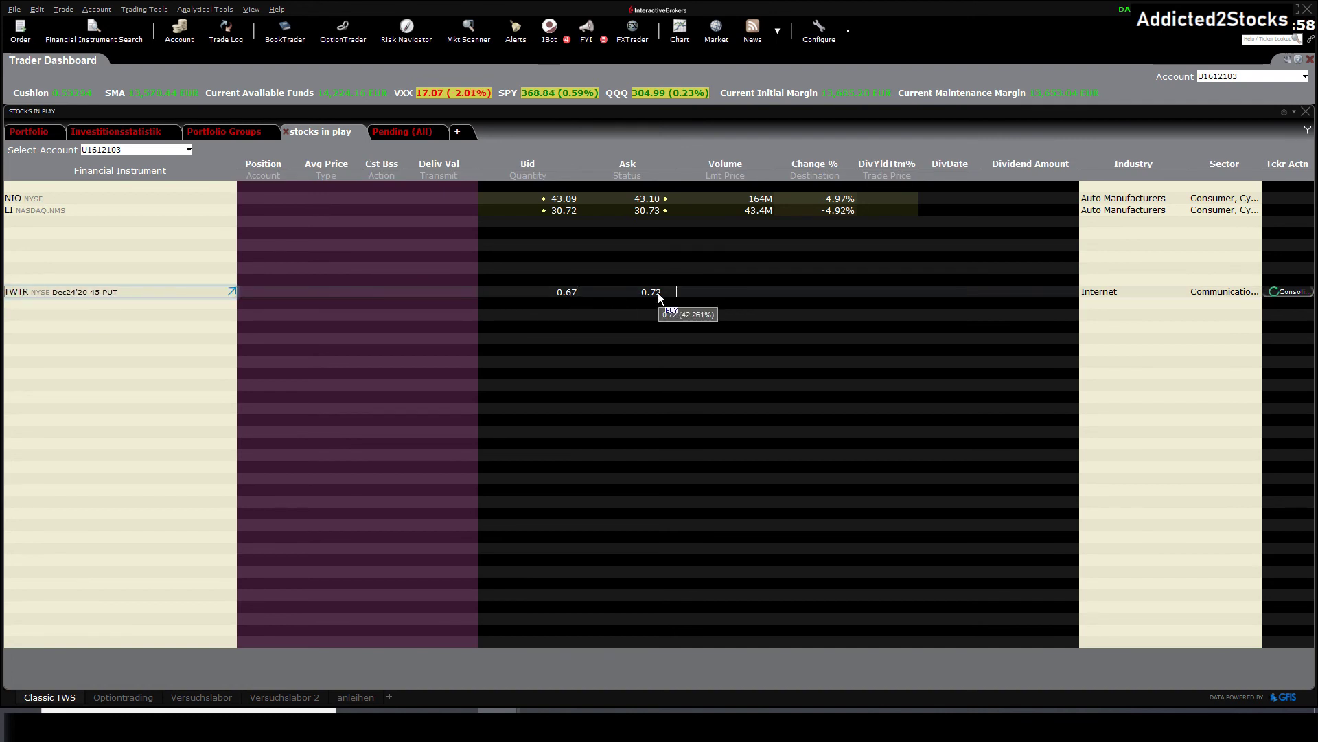